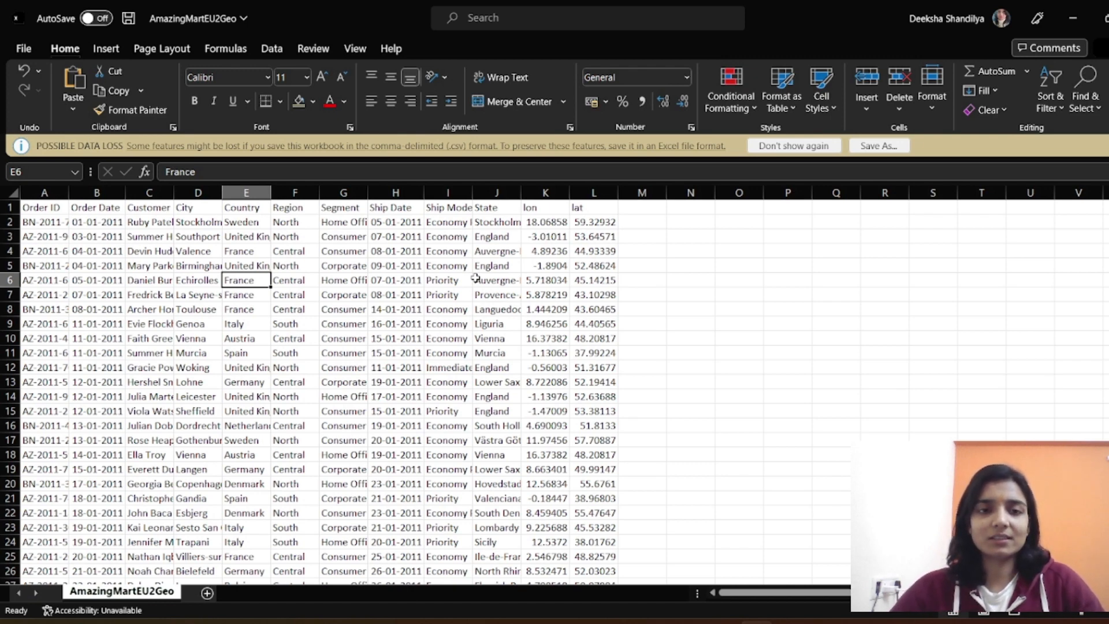
Step: Look over the order columns and rows in the AmazingMartEU2Geo sheet
click(496, 267)
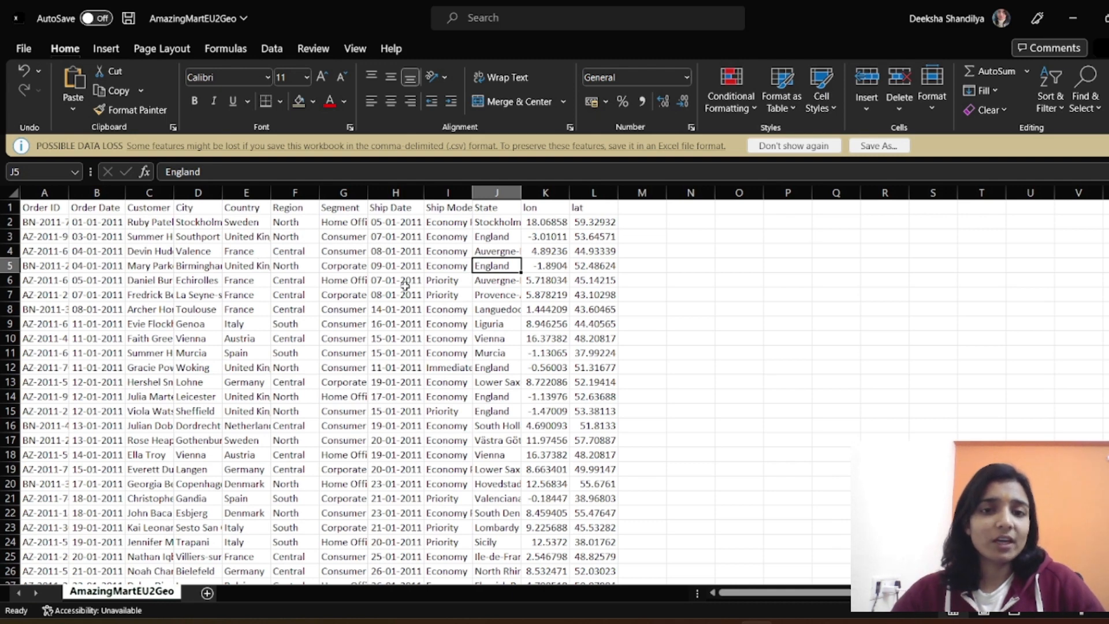
drag(45, 206, 497, 463)
click(308, 283)
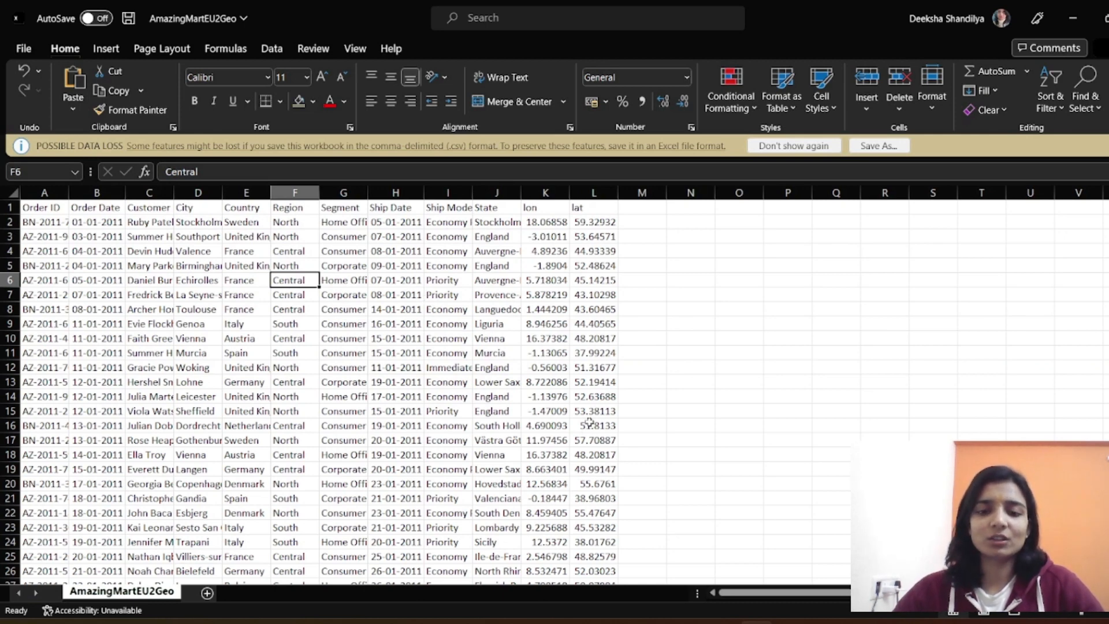
Step: Switch to MySQL Workbench and open the MySqlvsPython connection, entering the root account password
click(683, 623)
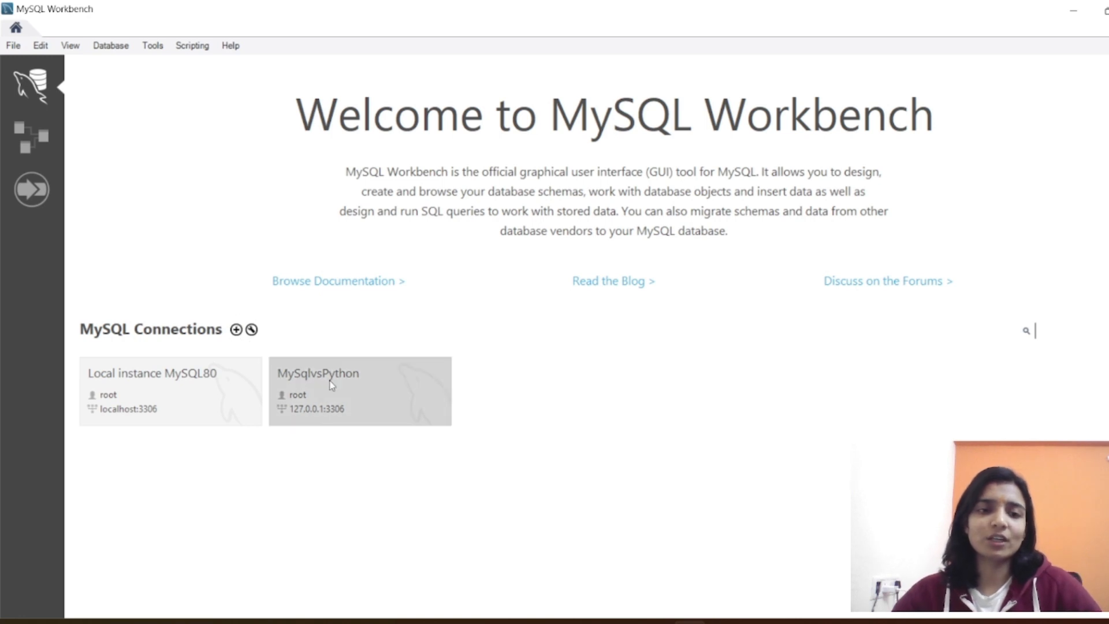
click(377, 397)
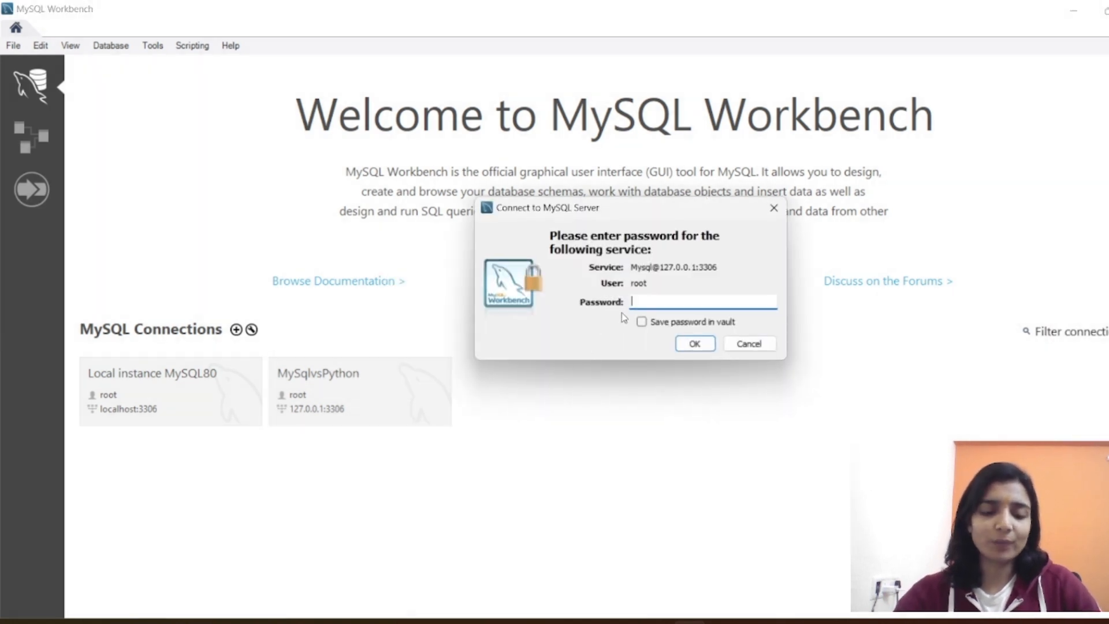
text(****)
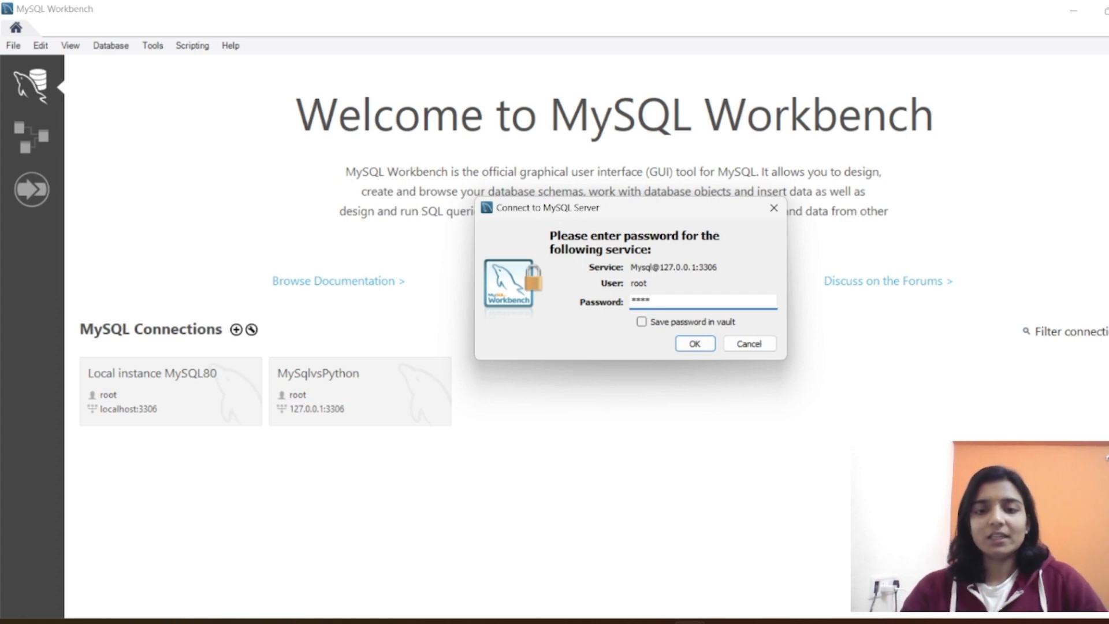
click(689, 346)
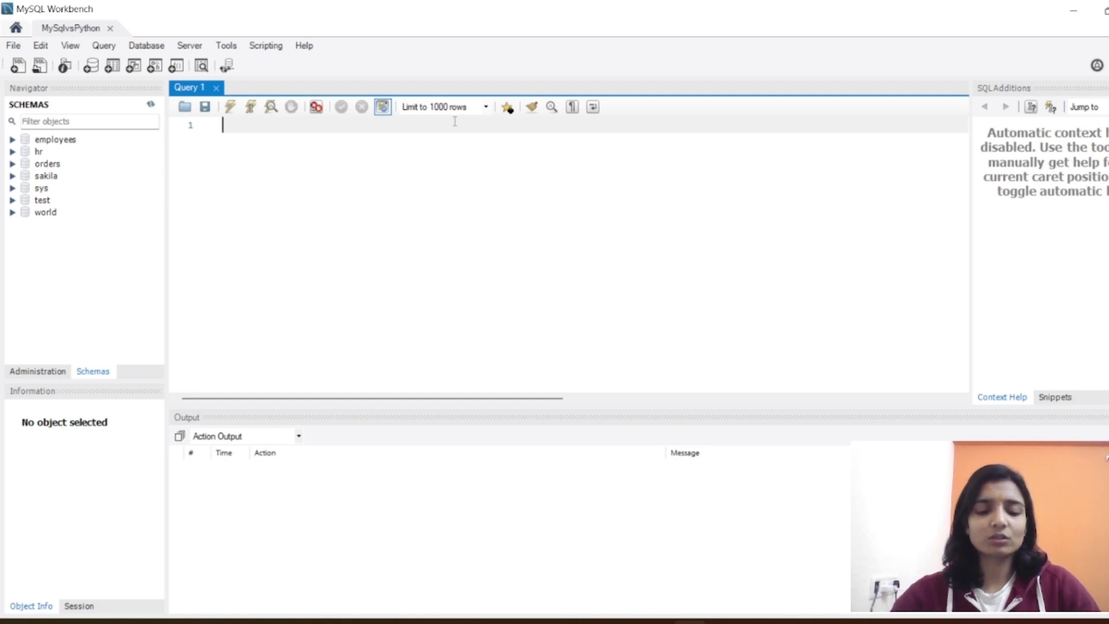
Step: Write and run the statement "create schema sqlvspython;" and enlarge the output area
text(crea)
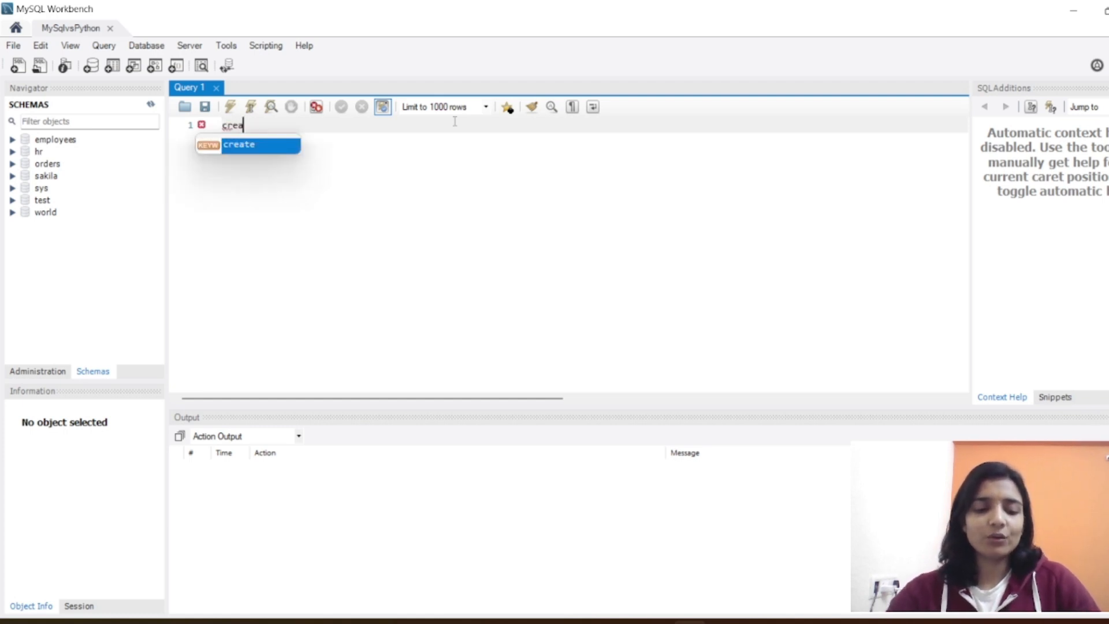
text(te )
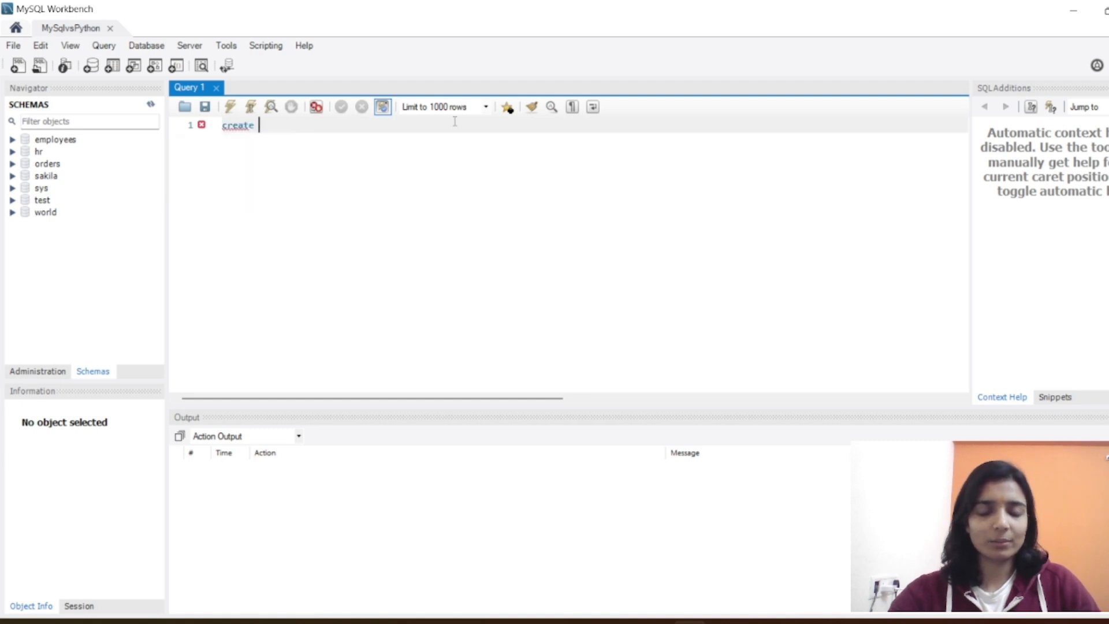
text(s)
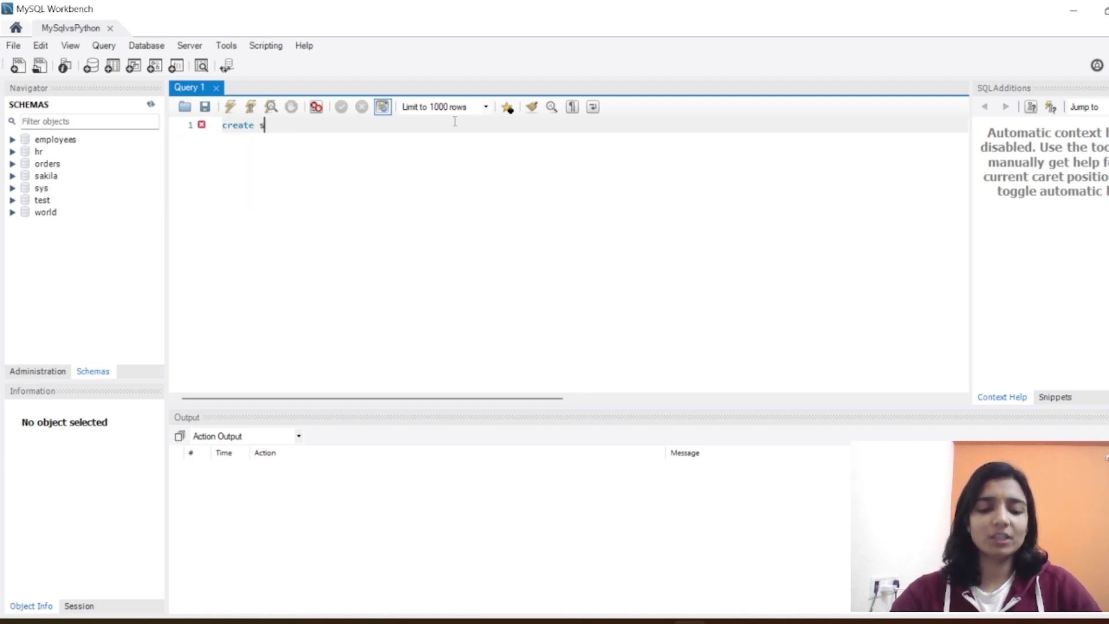
text(chema)
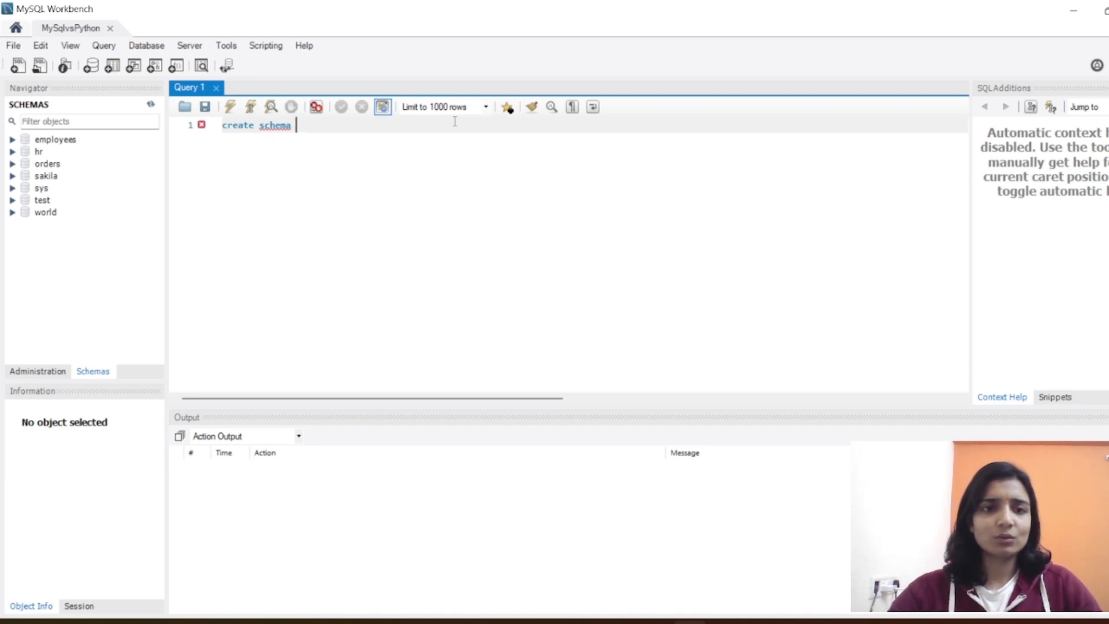
key(BackSpace)
key(BackSpace)
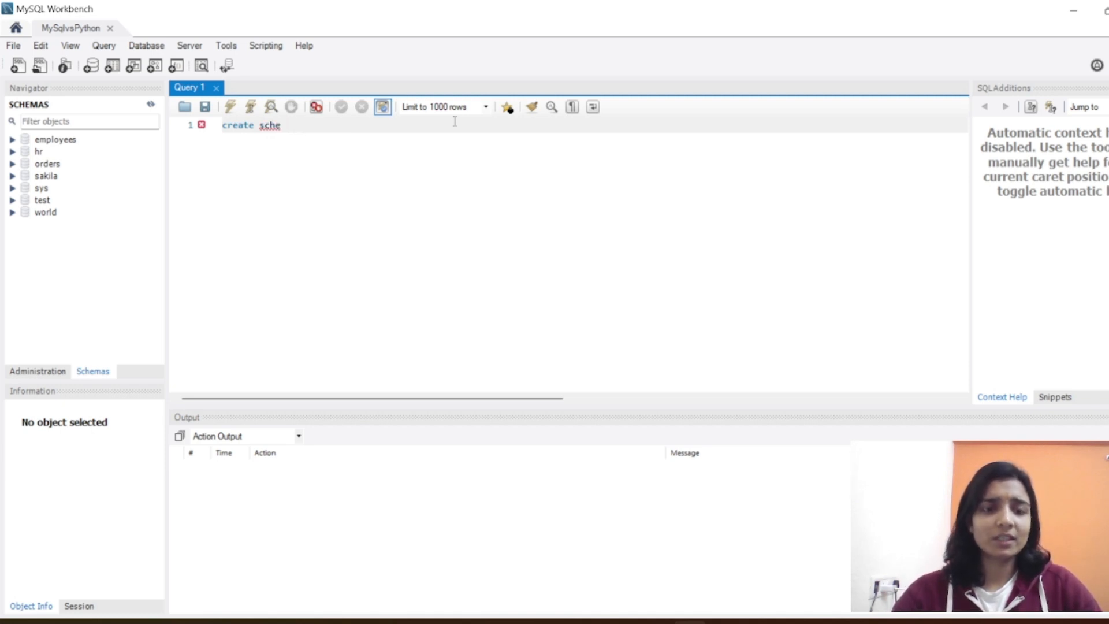
text(ma s)
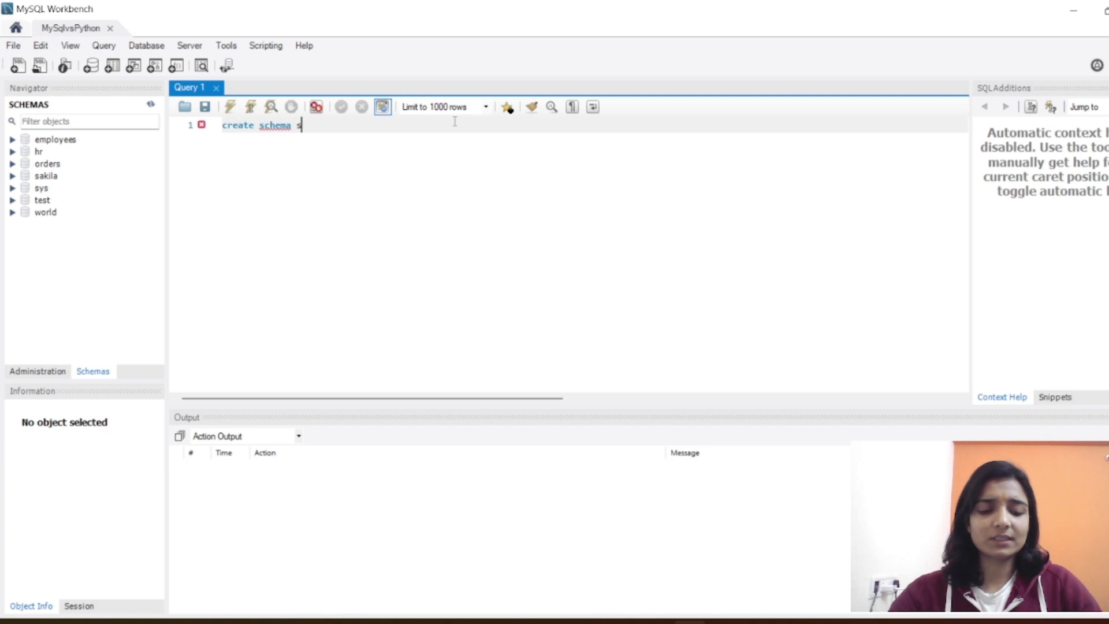
text(qlvs pyth)
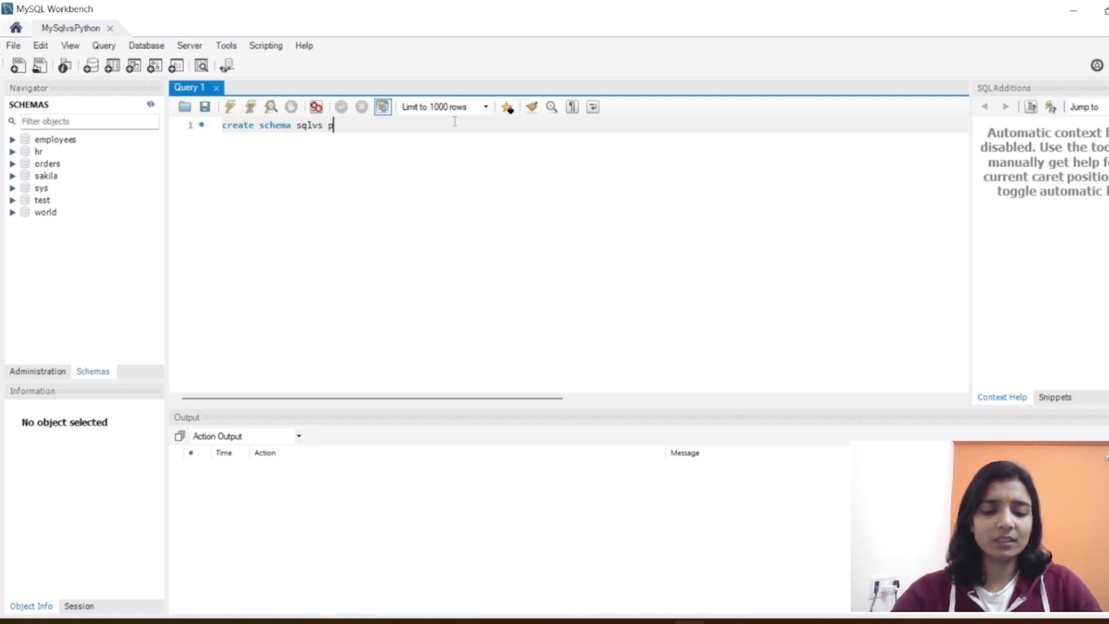
key(BackSpace)
key(BackSpace)
key(BackSpace)
key(BackSpace)
key(BackSpace)
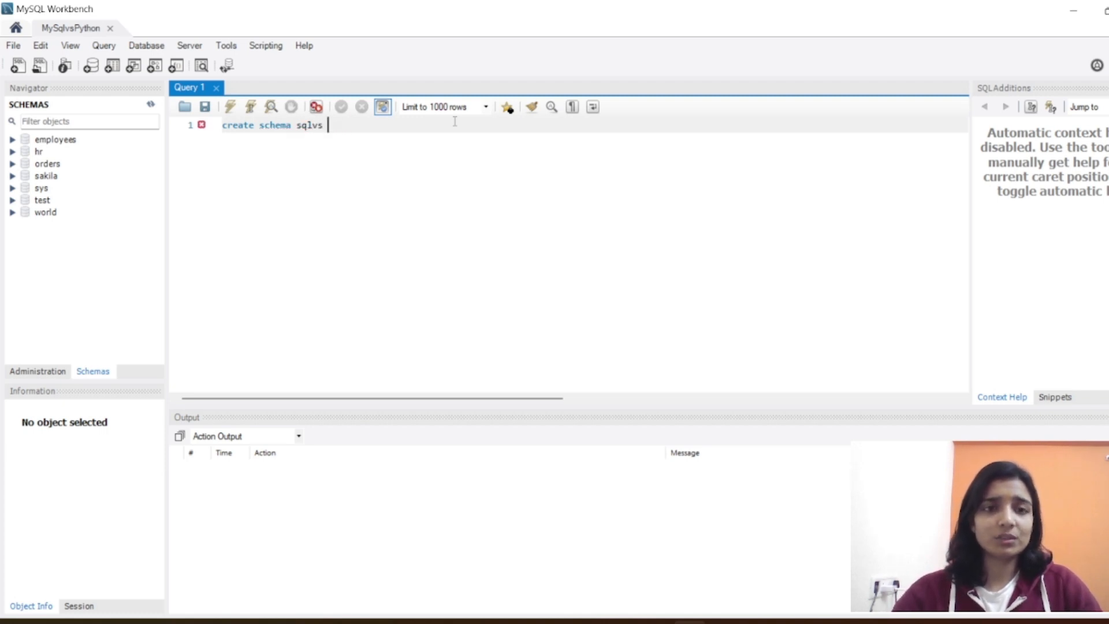
text(python)
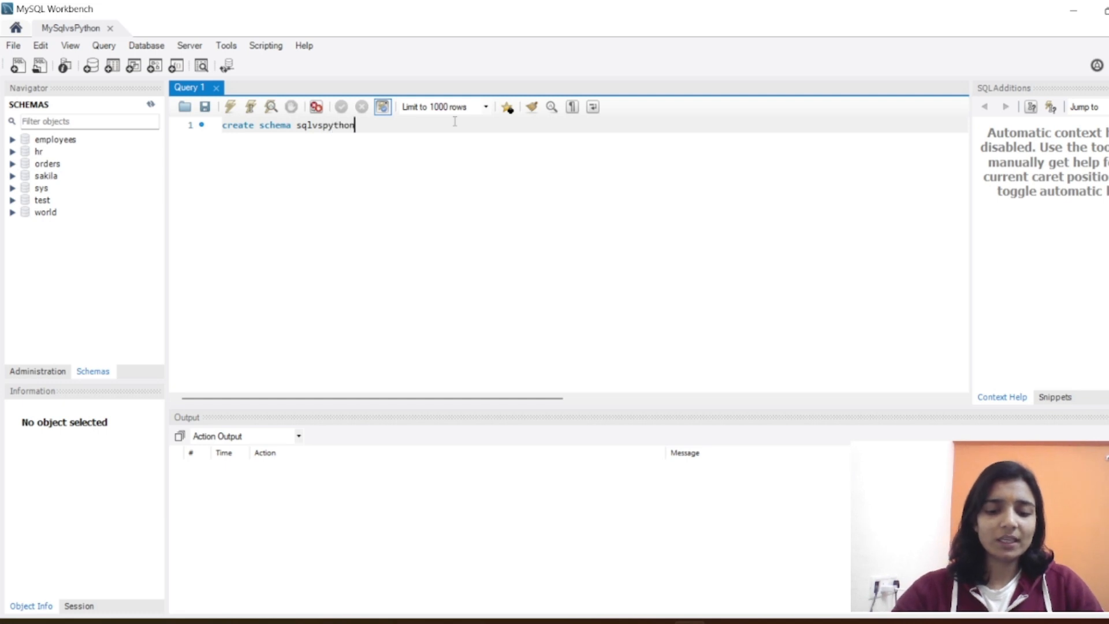
text(;)
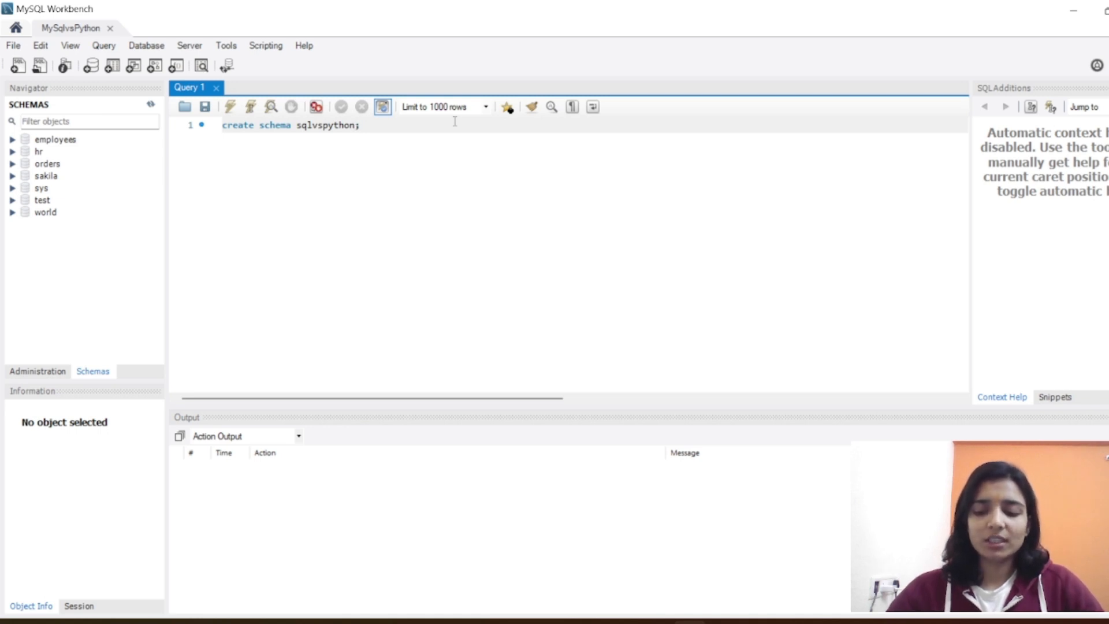
key(ctrl+Return)
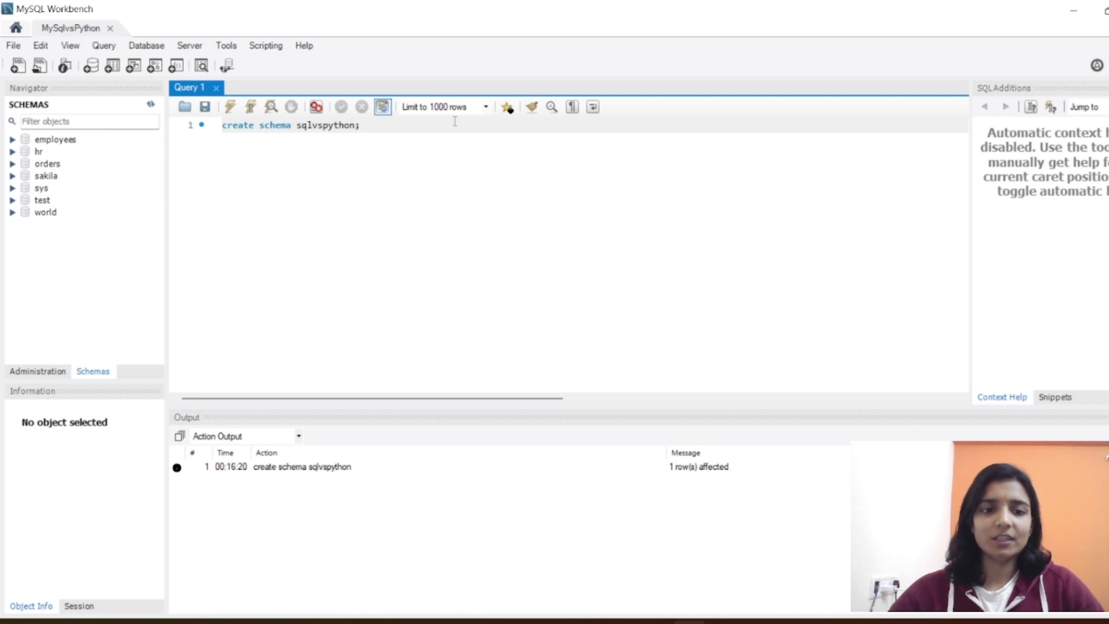
drag(638, 409, 623, 328)
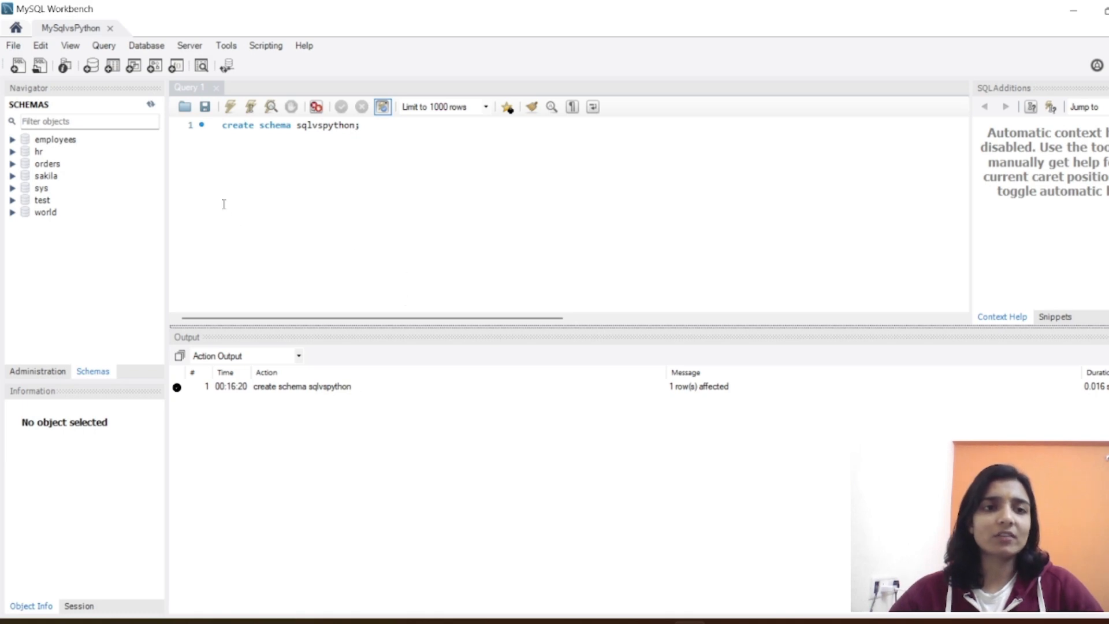
Step: Refresh the schema list and start the Table Data Import Wizard for the tables of the sqlvspython schema
click(150, 107)
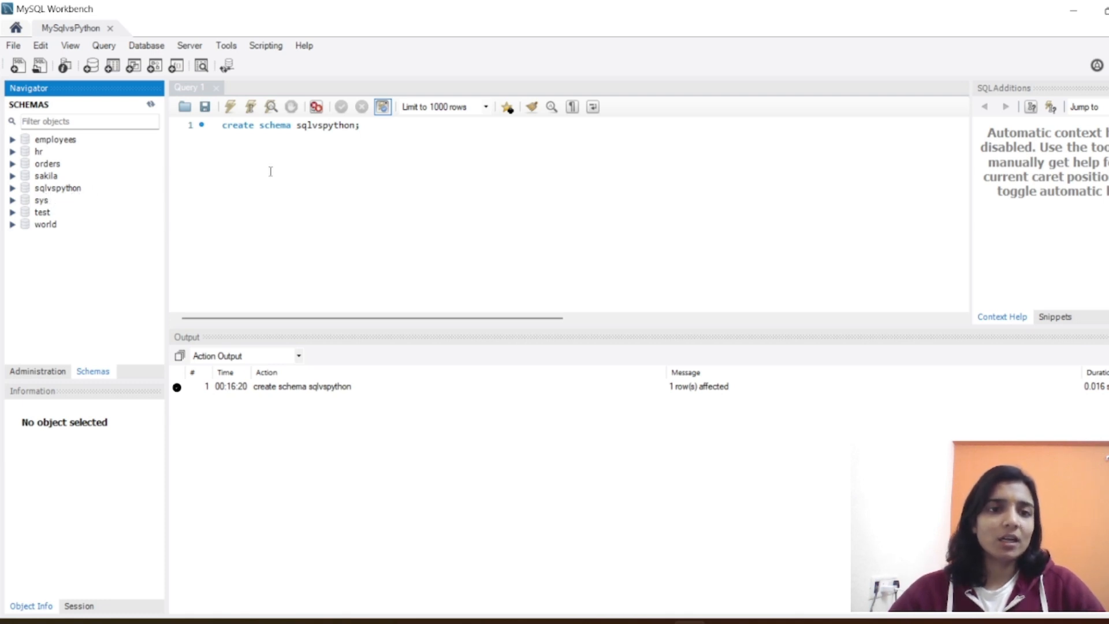
click(12, 189)
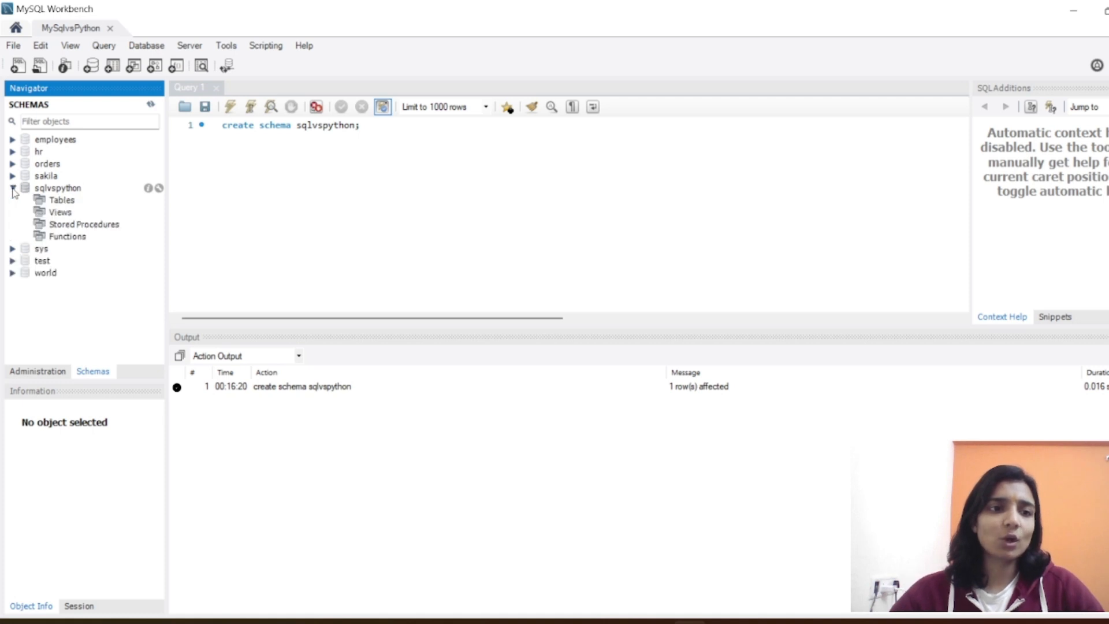
click(62, 201)
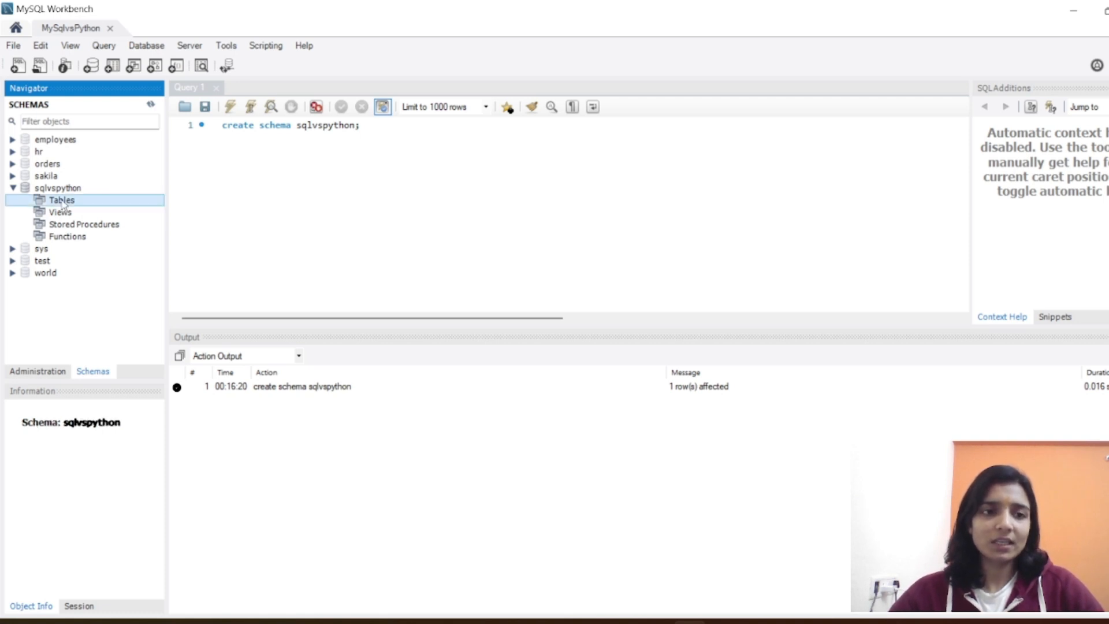
right_click(62, 203)
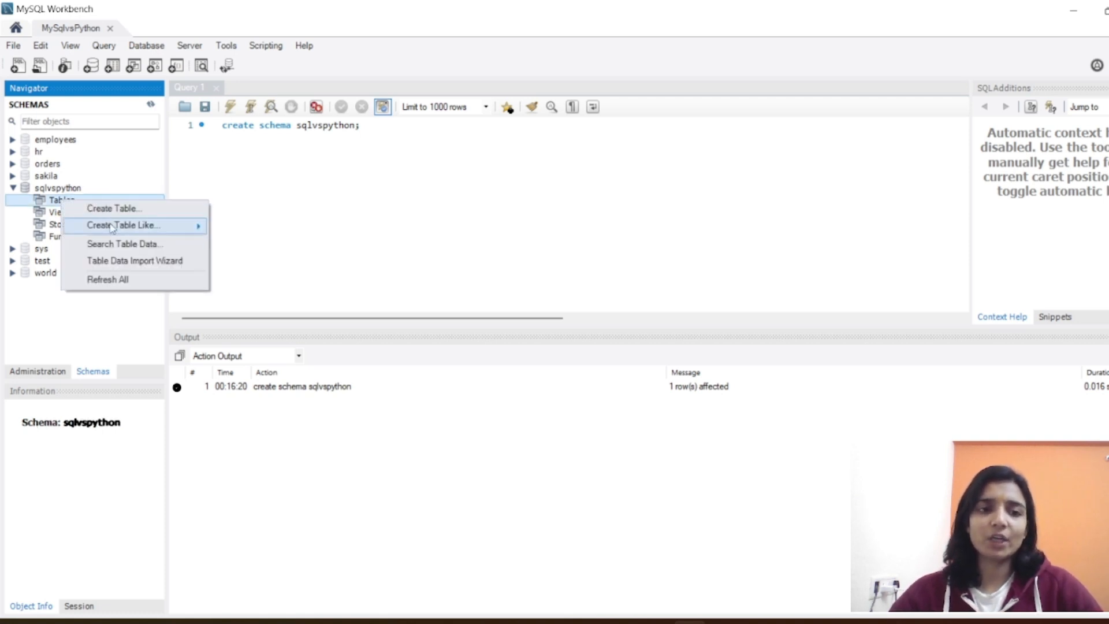
mouse_move(112, 227)
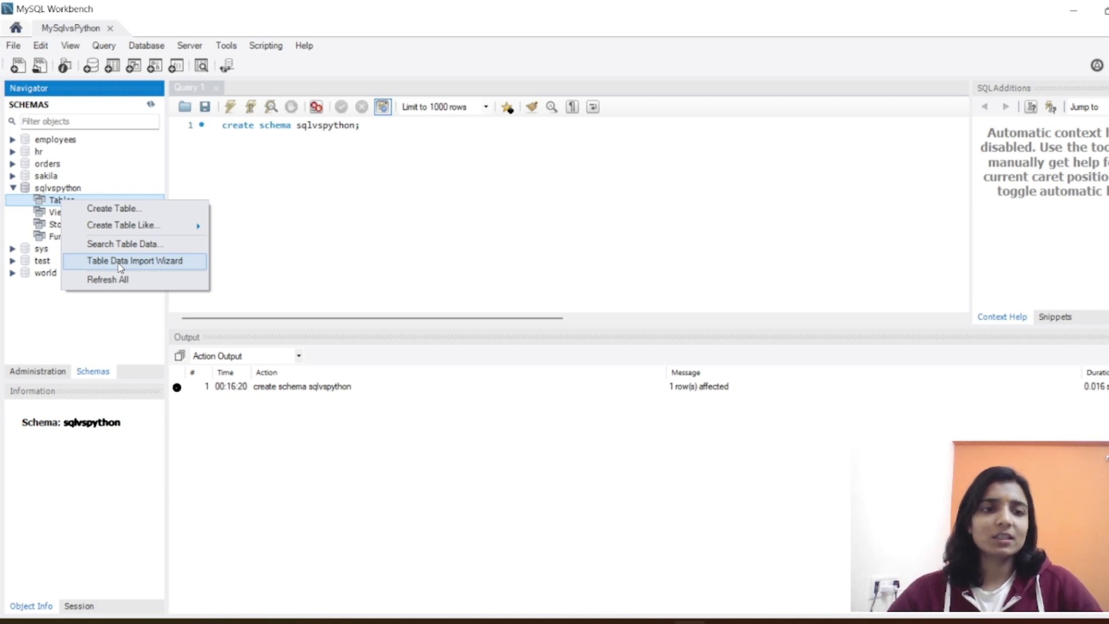
click(120, 261)
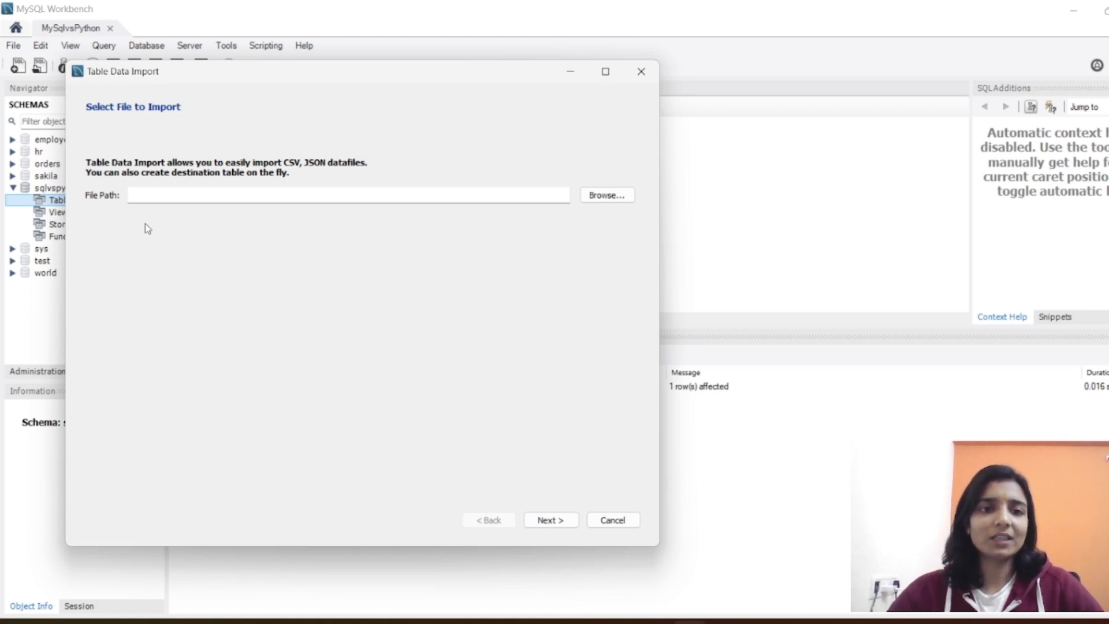
Step: Switch to the AmazingMartEU2Geo workbook in Excel, check the lon and lat columns, and auto-fit the Segment and Order ID column widths
mouse_move(751, 621)
click(755, 554)
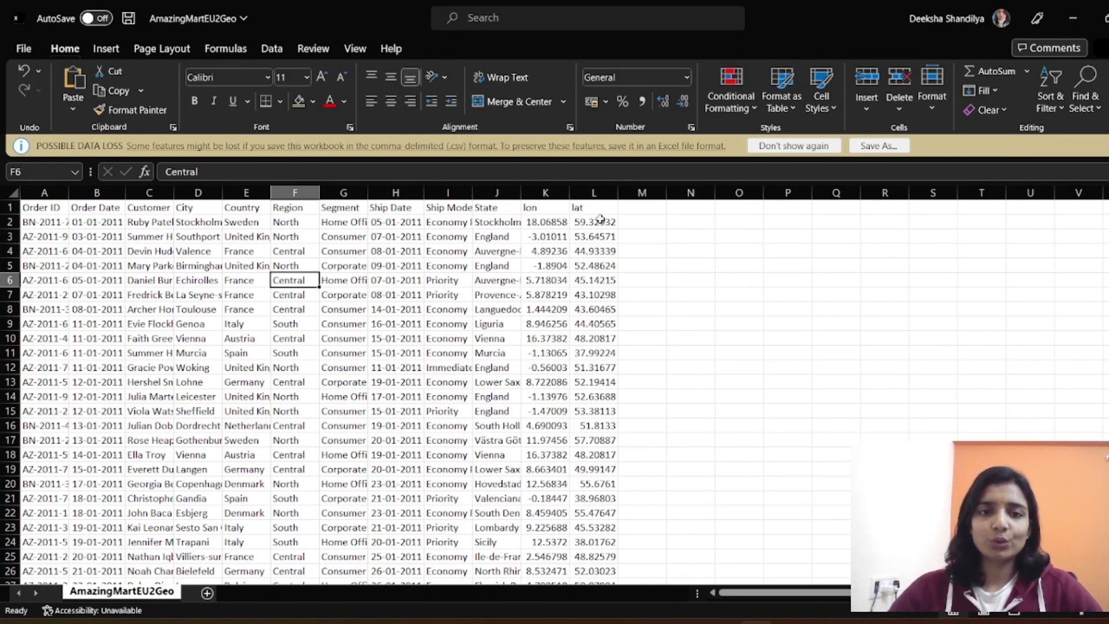
click(554, 203)
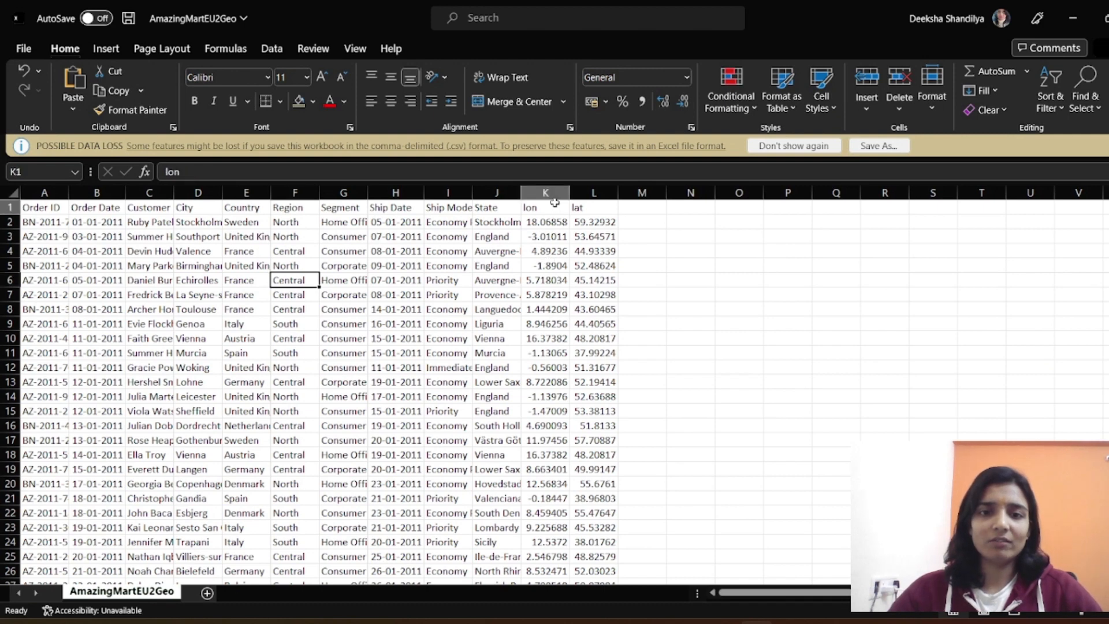
click(583, 207)
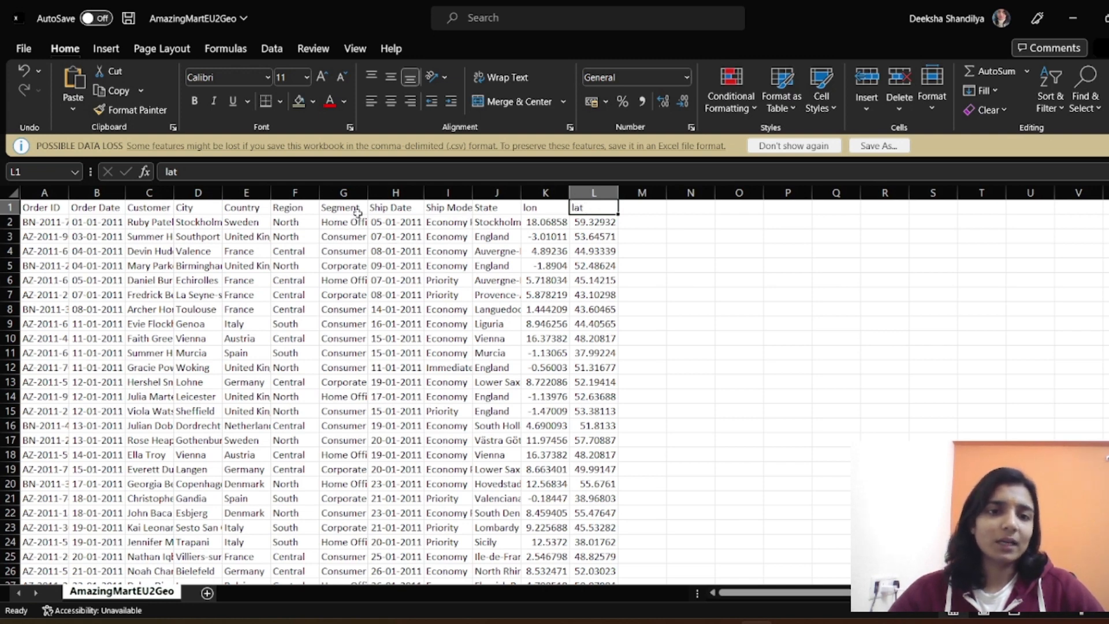
double_click(371, 193)
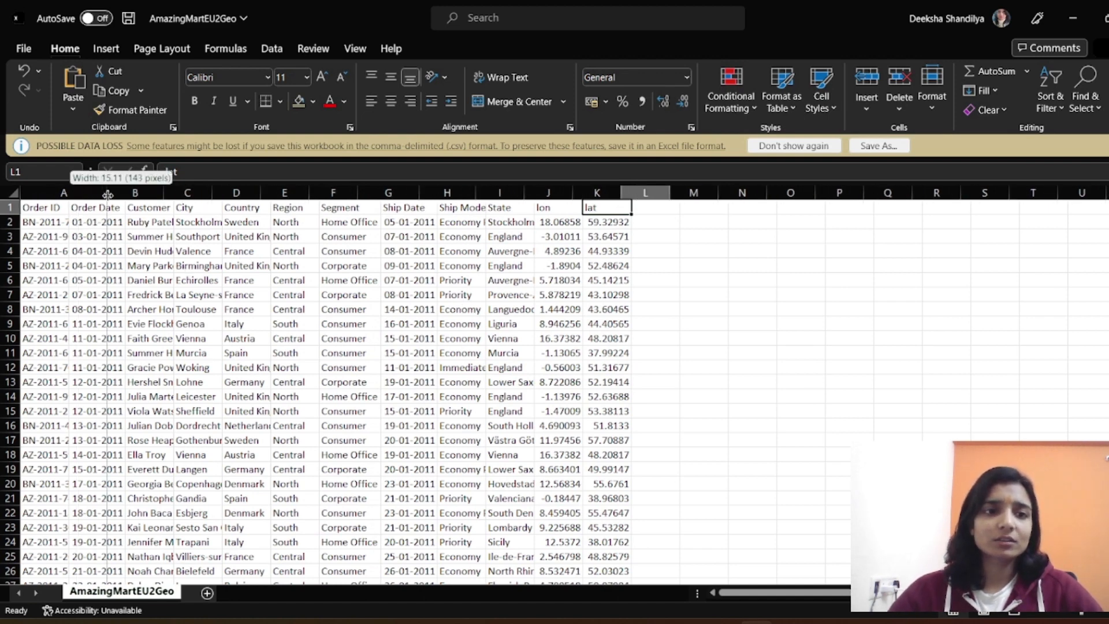
double_click(68, 192)
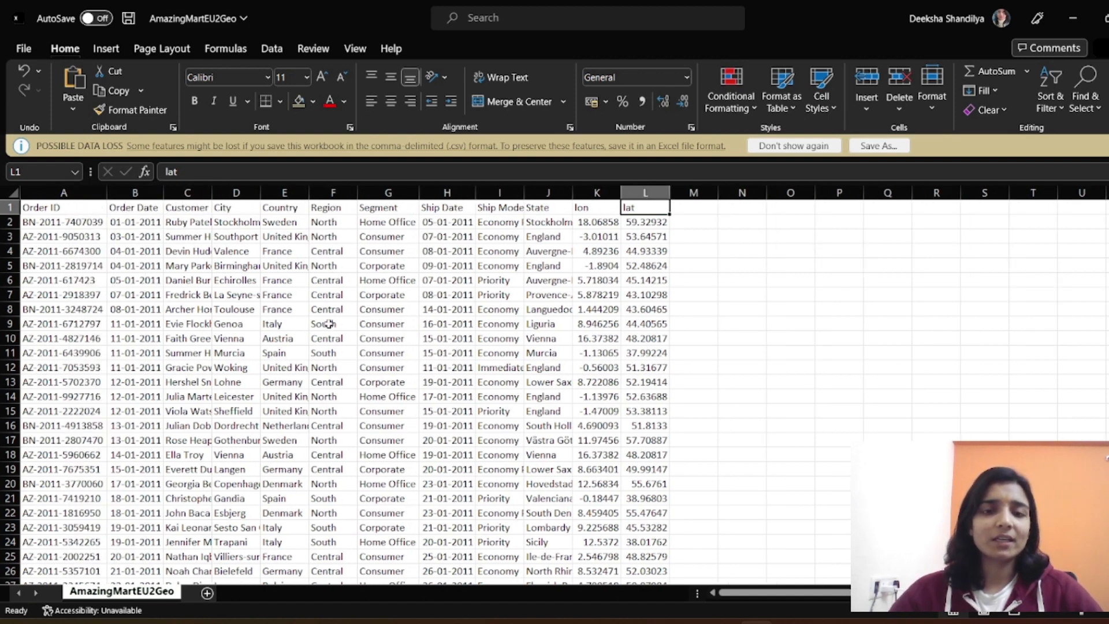
click(791, 320)
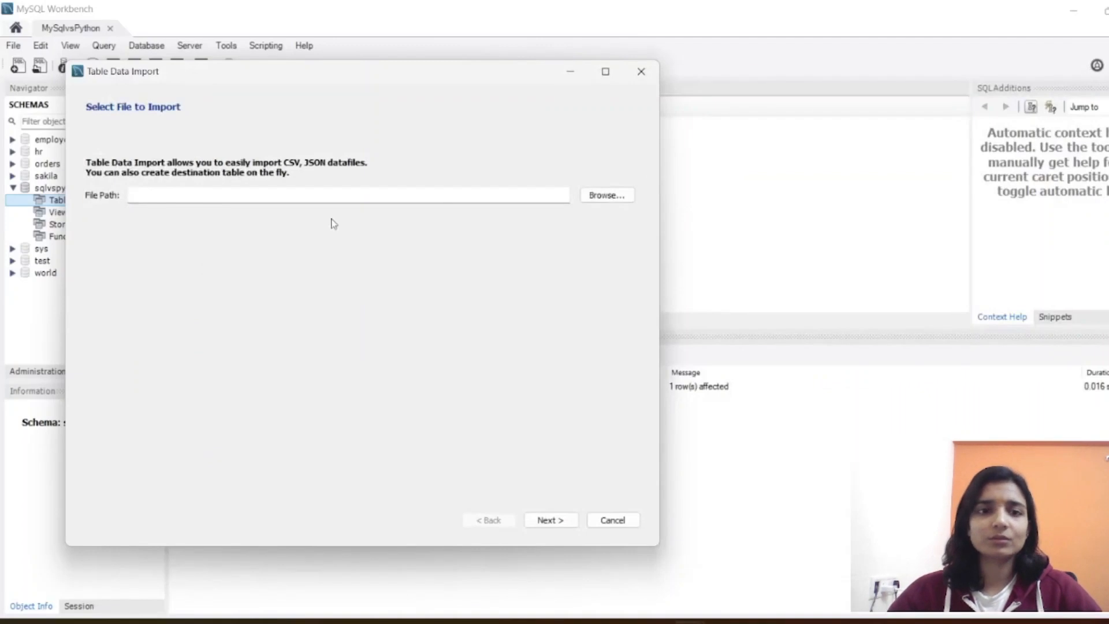
Step: Back in the MySQL Workbench import wizard, choose AmazingMartEU2Geo.csv from Downloads as the source file and continue to the destination settings
click(604, 195)
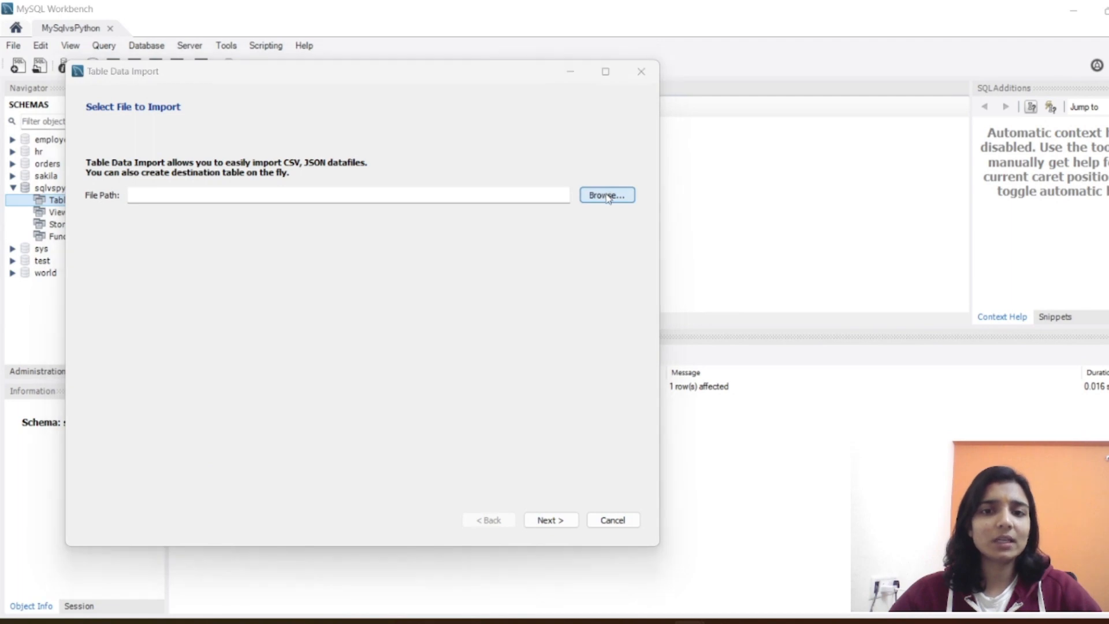
click(271, 270)
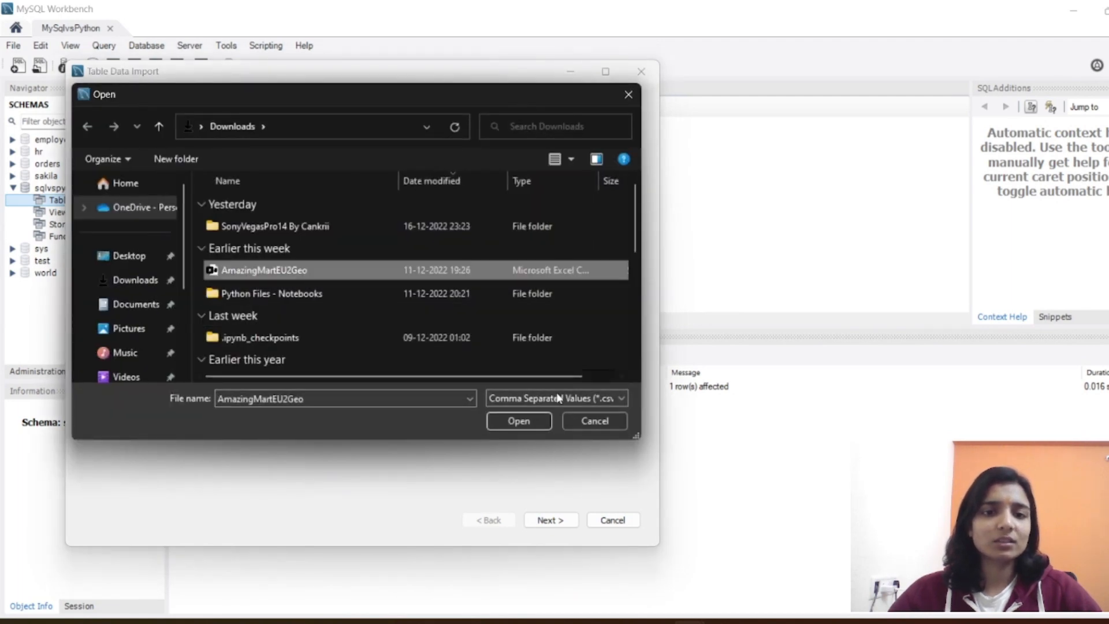
click(517, 422)
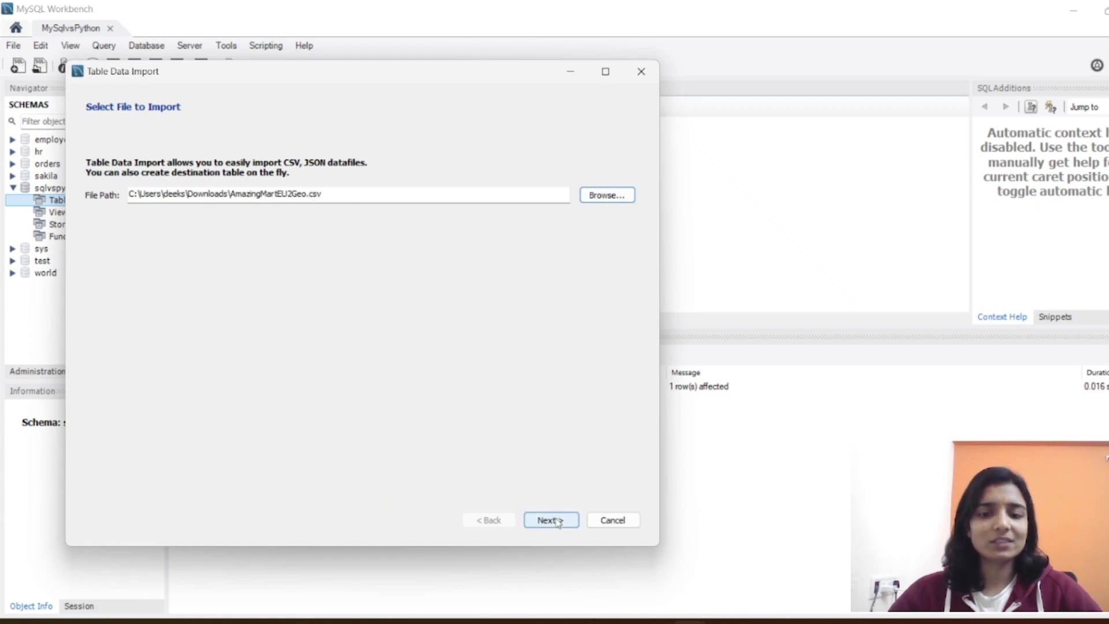
click(757, 623)
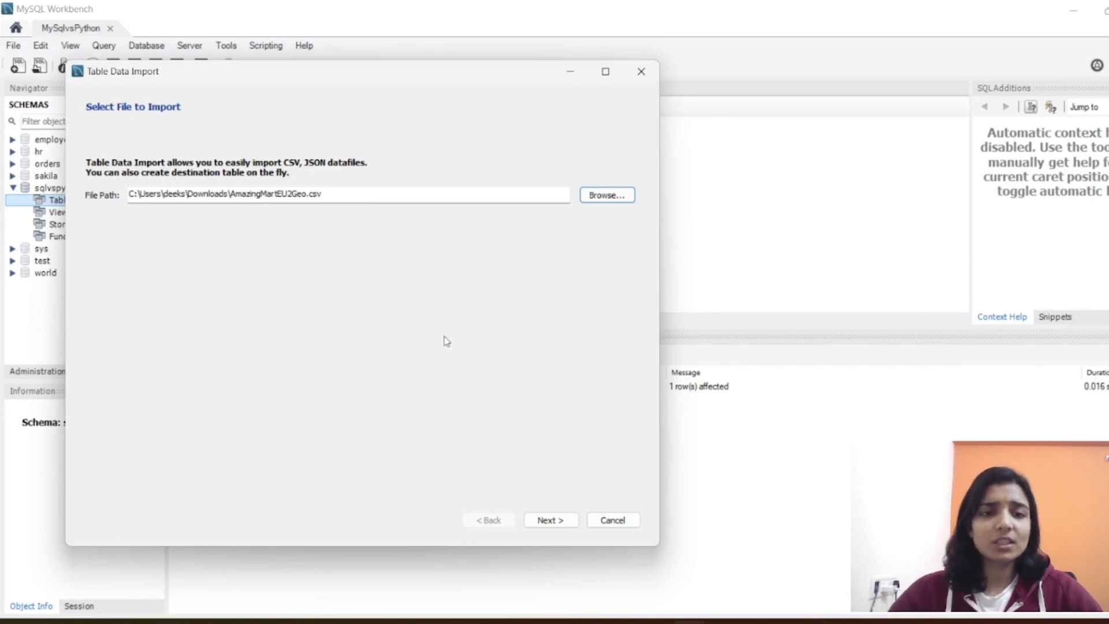
click(552, 520)
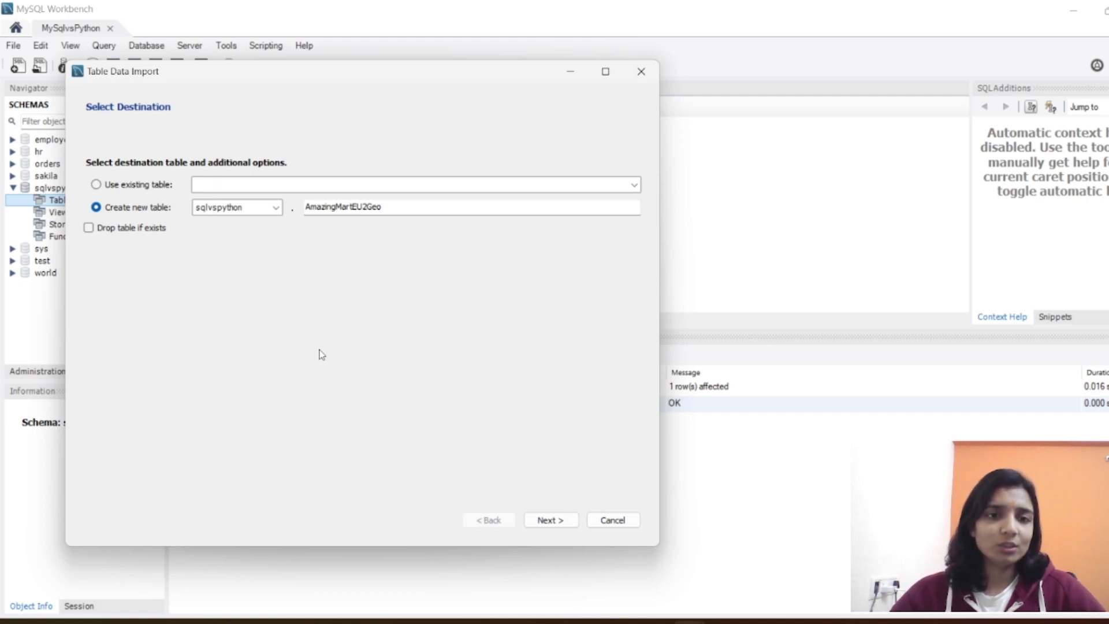
click(140, 186)
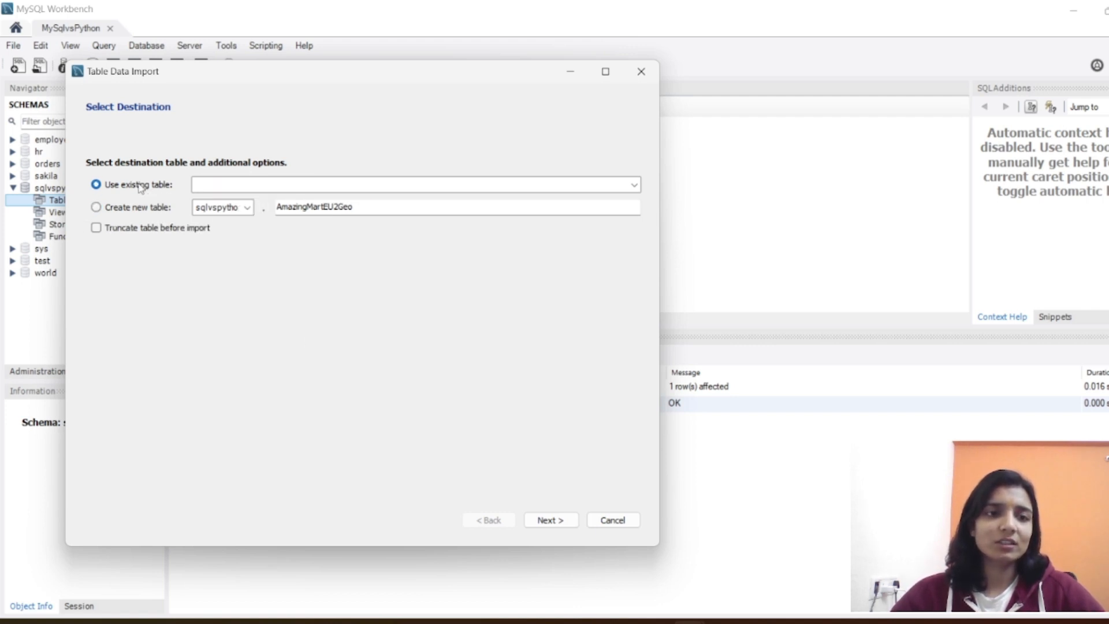
click(635, 185)
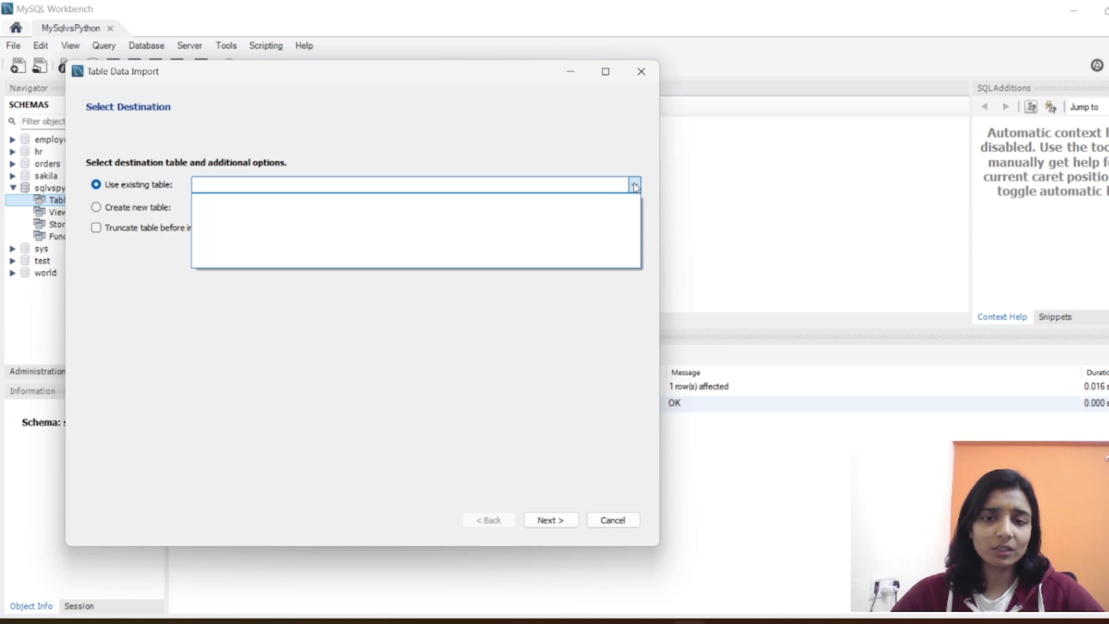
click(634, 185)
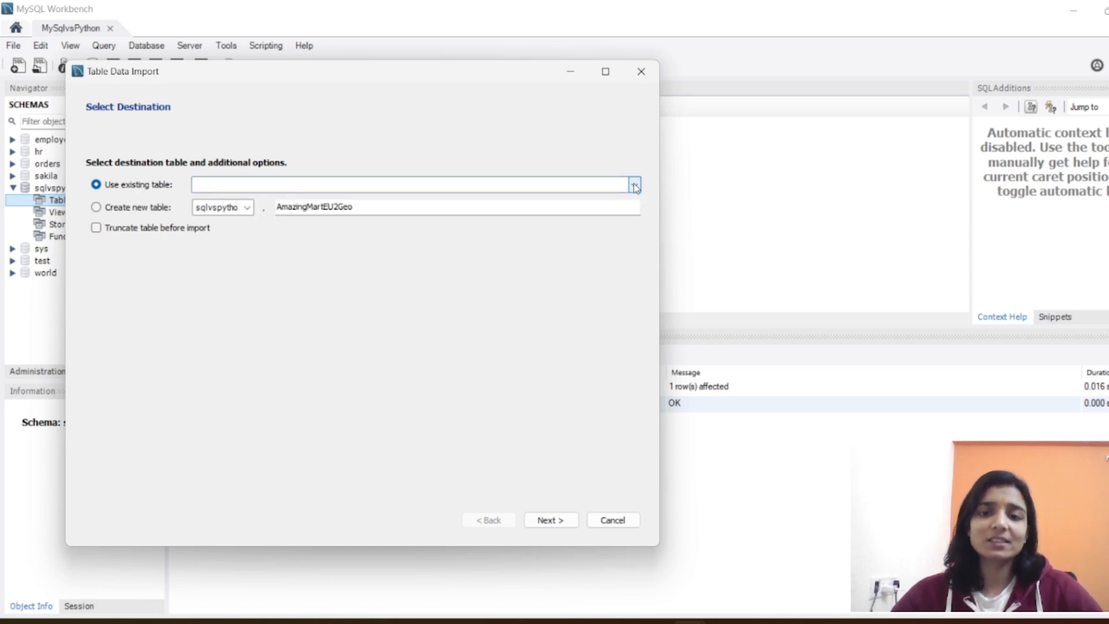
Step: Switch to the AmazingMartEU2Geo workbook in Excel, check the first record's order ID, order date, customer name and lon values, and minimize Excel
click(757, 623)
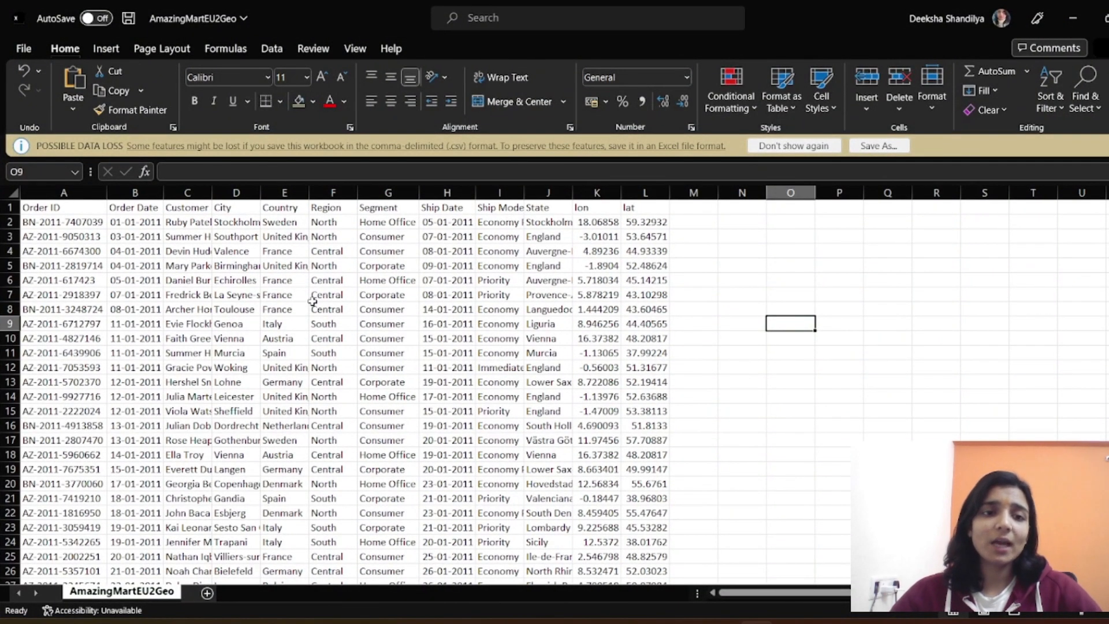
click(90, 224)
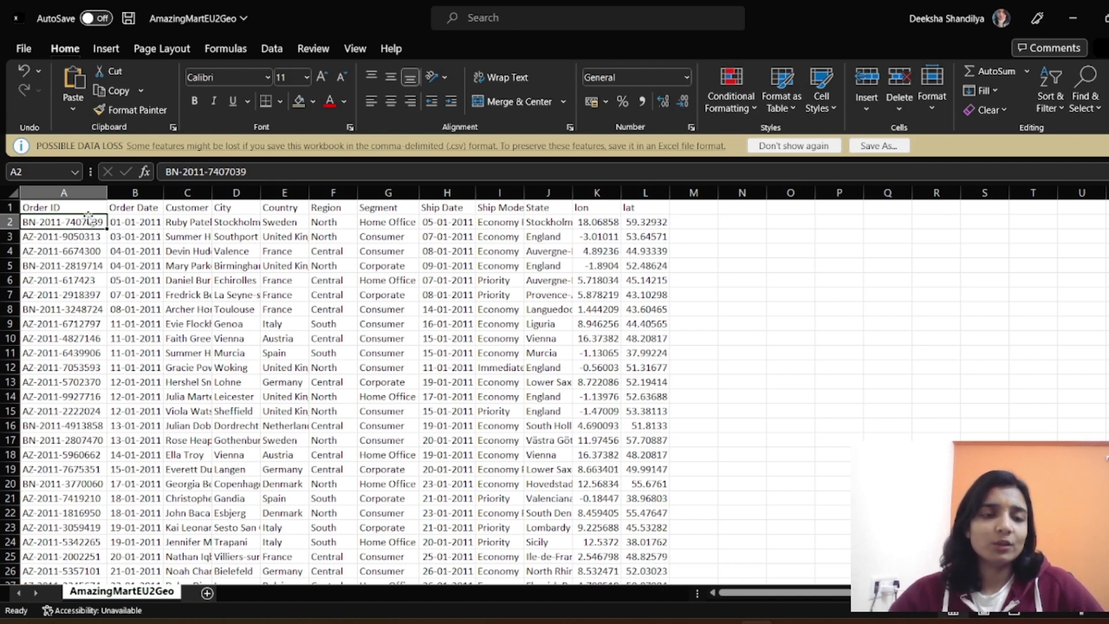
click(138, 223)
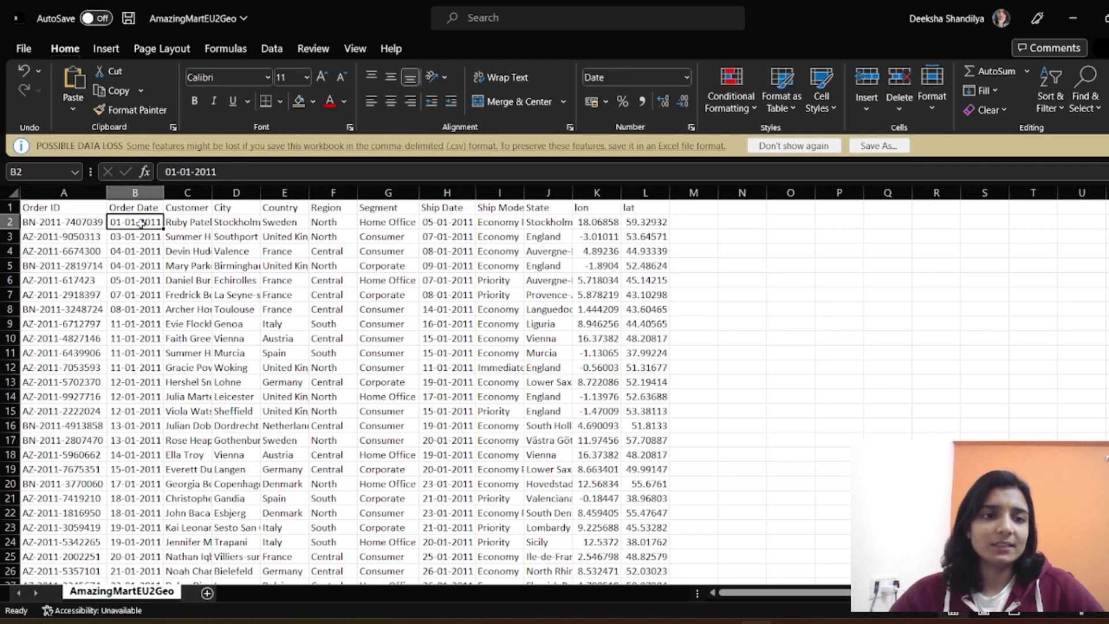
click(186, 223)
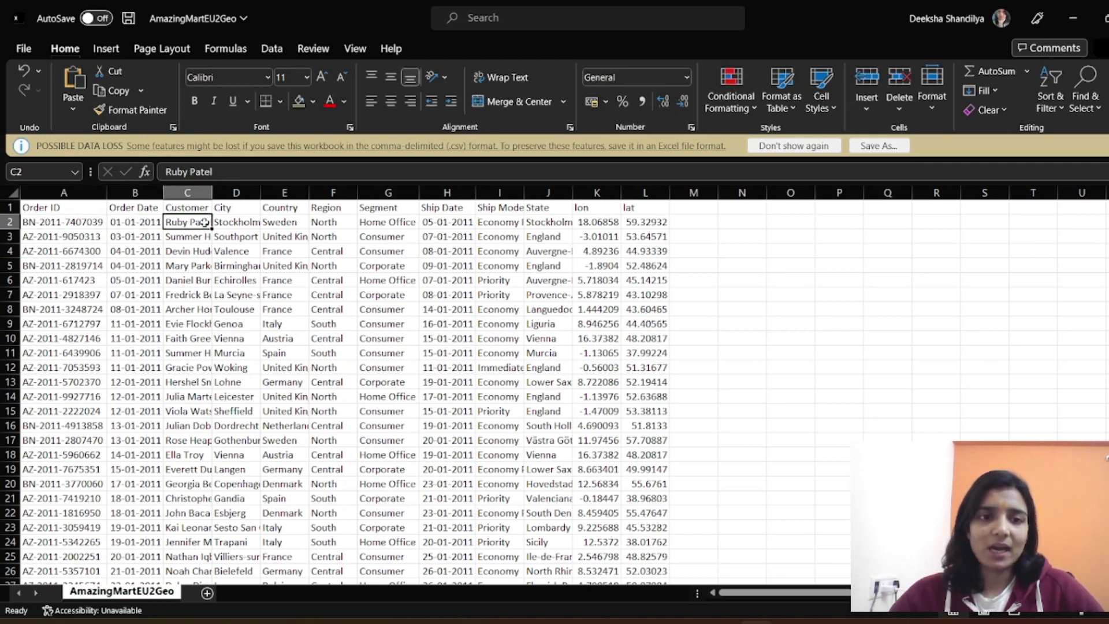
click(590, 223)
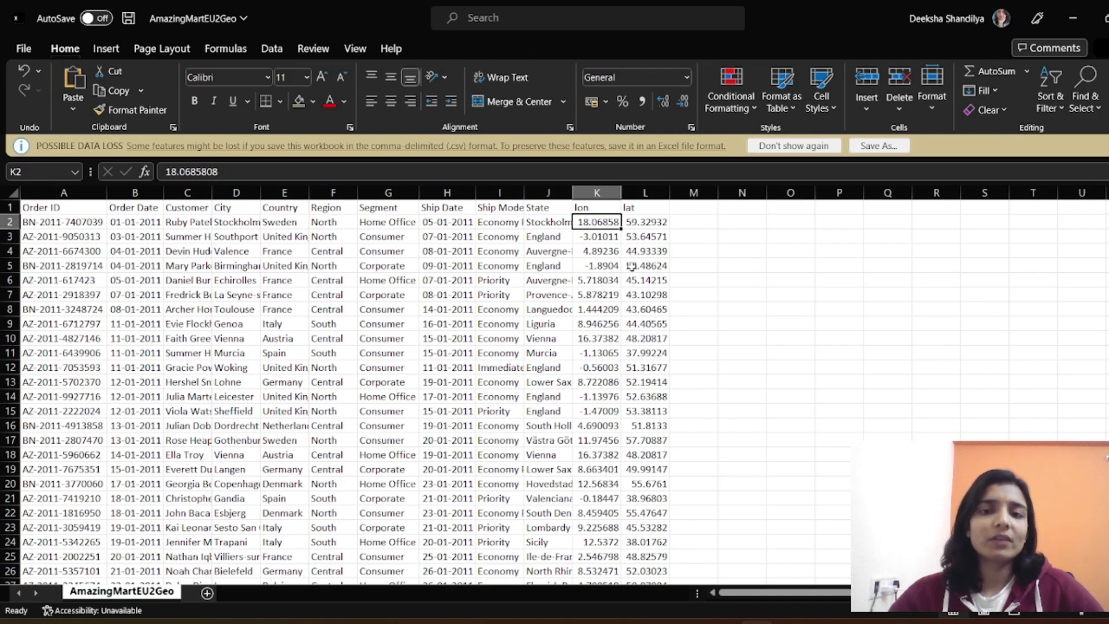
click(1073, 19)
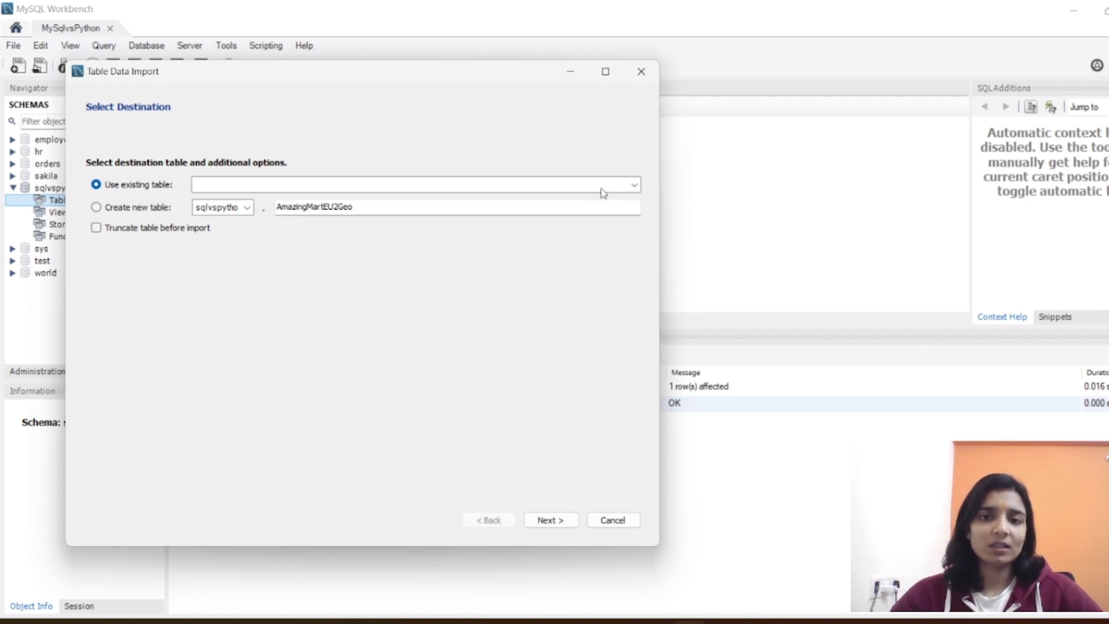
Step: In the import wizard, choose to create the new table AmazingMartEU2Geo in sqlvspython, enable dropping it if it exists, and continue
click(133, 208)
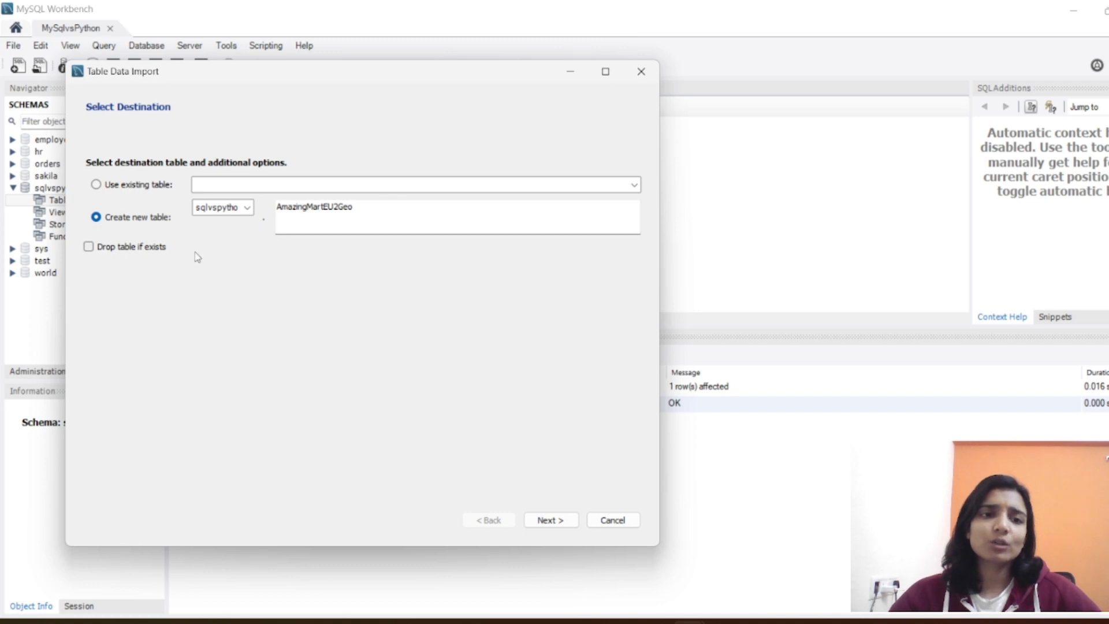
click(152, 251)
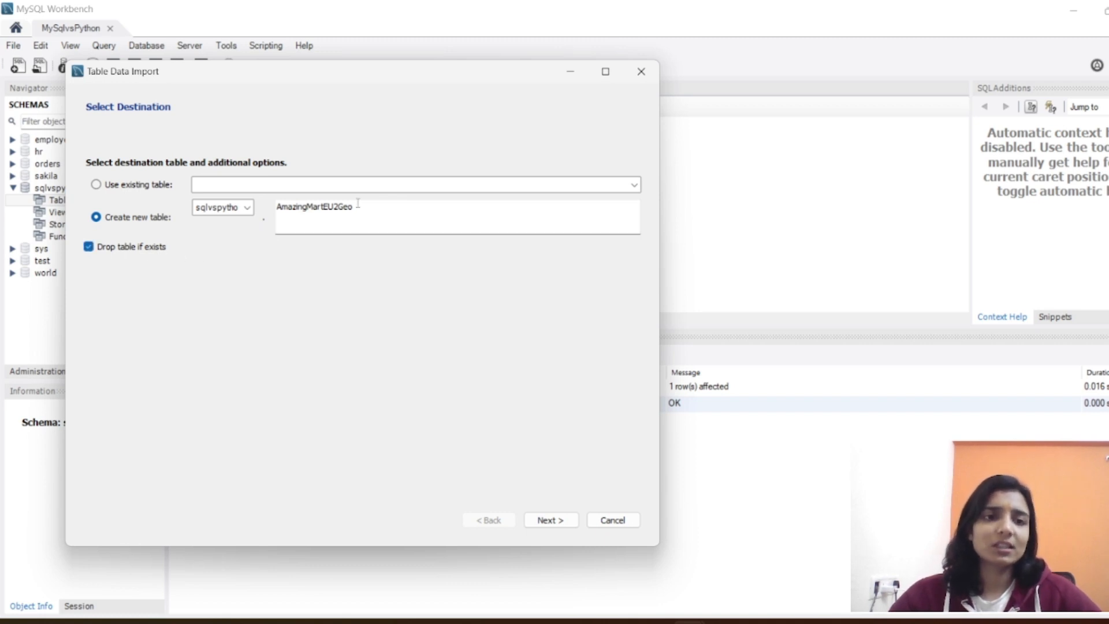
double_click(329, 207)
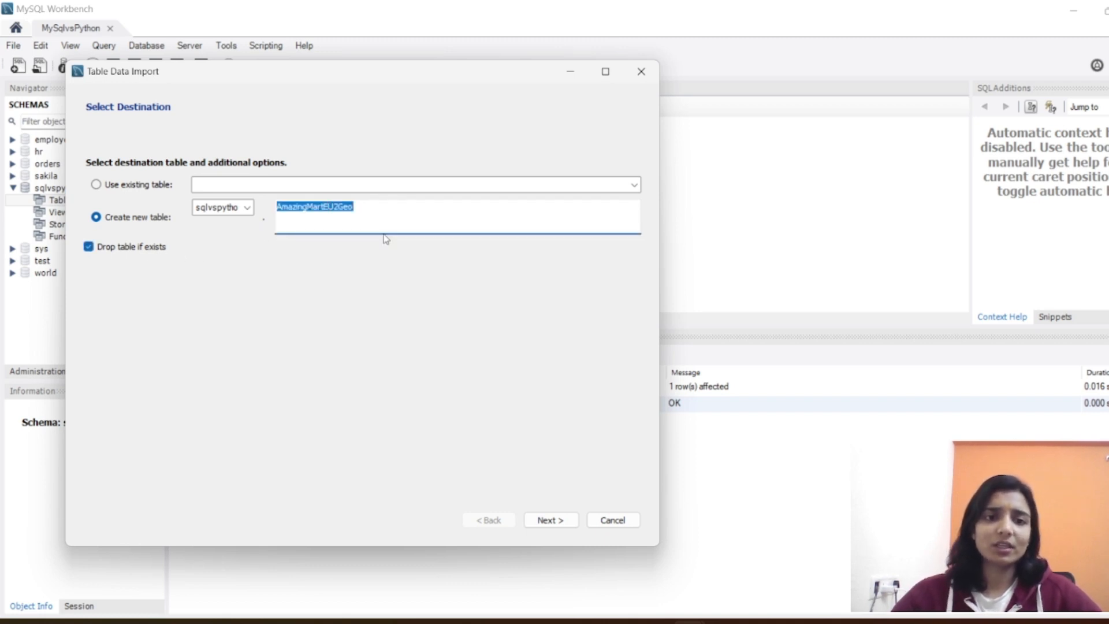
click(383, 212)
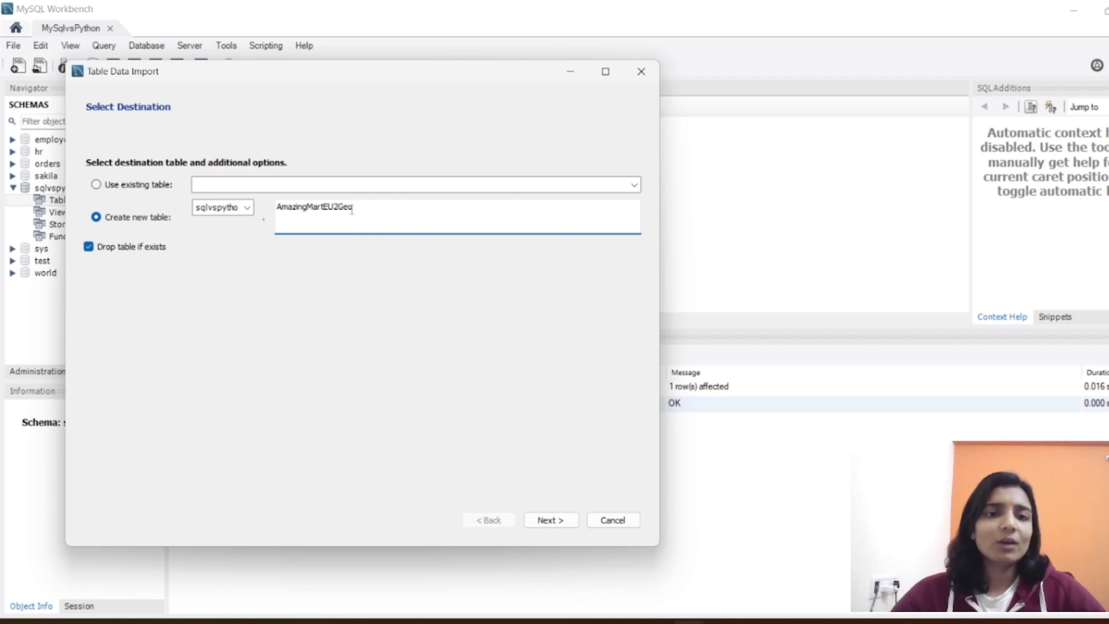
drag(361, 208, 274, 214)
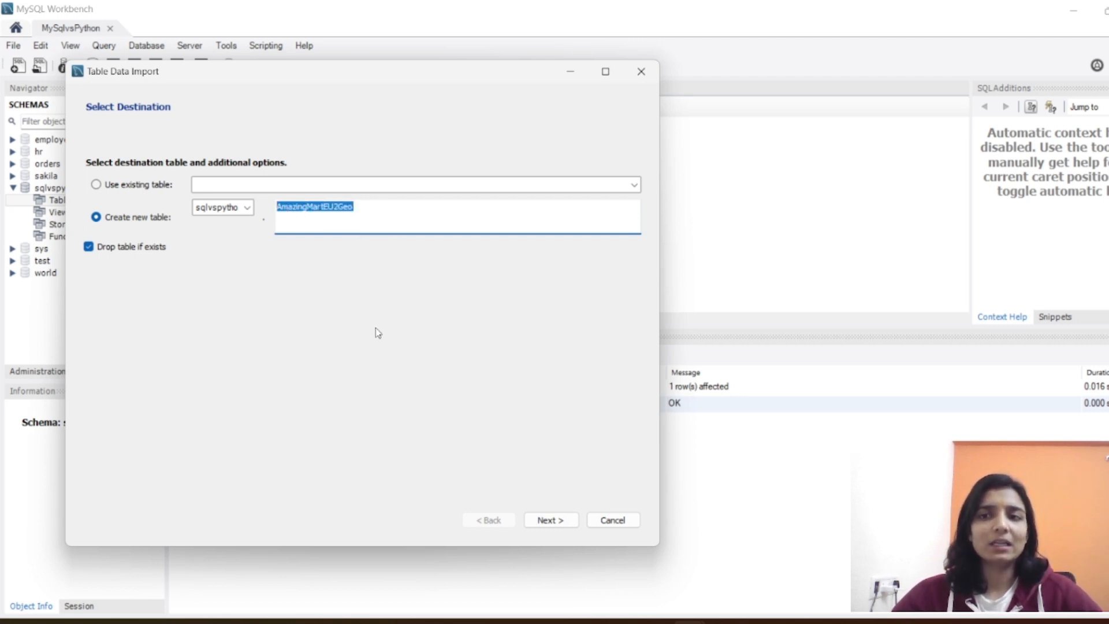
click(544, 521)
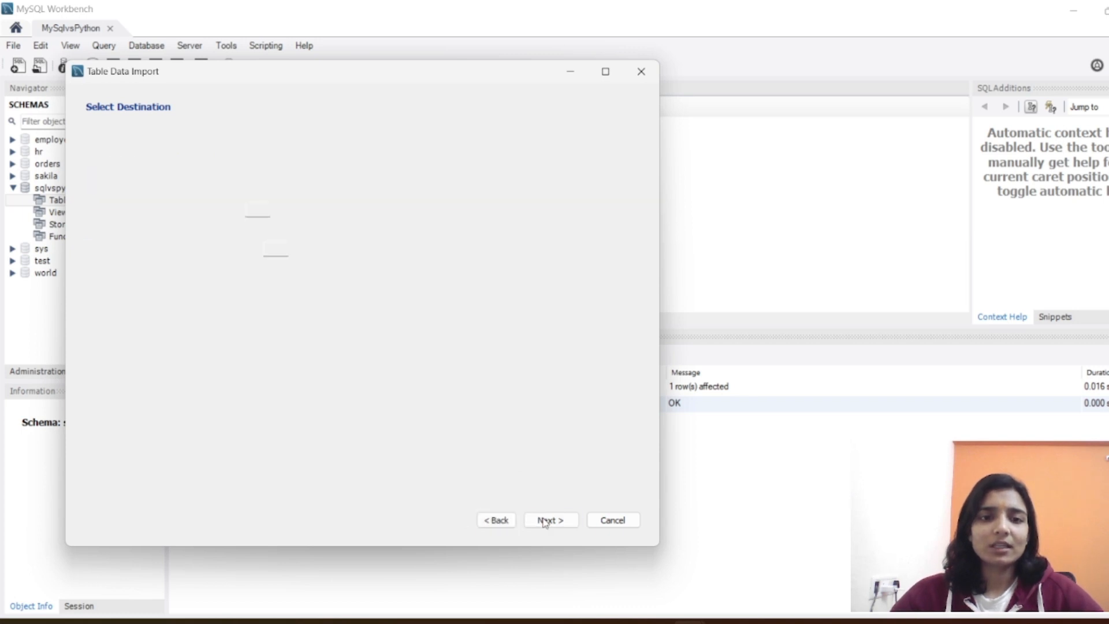
Step: Review the source columns and their field types, execute the CSV import, and finish the wizard
scroll(290, 301, down, 3)
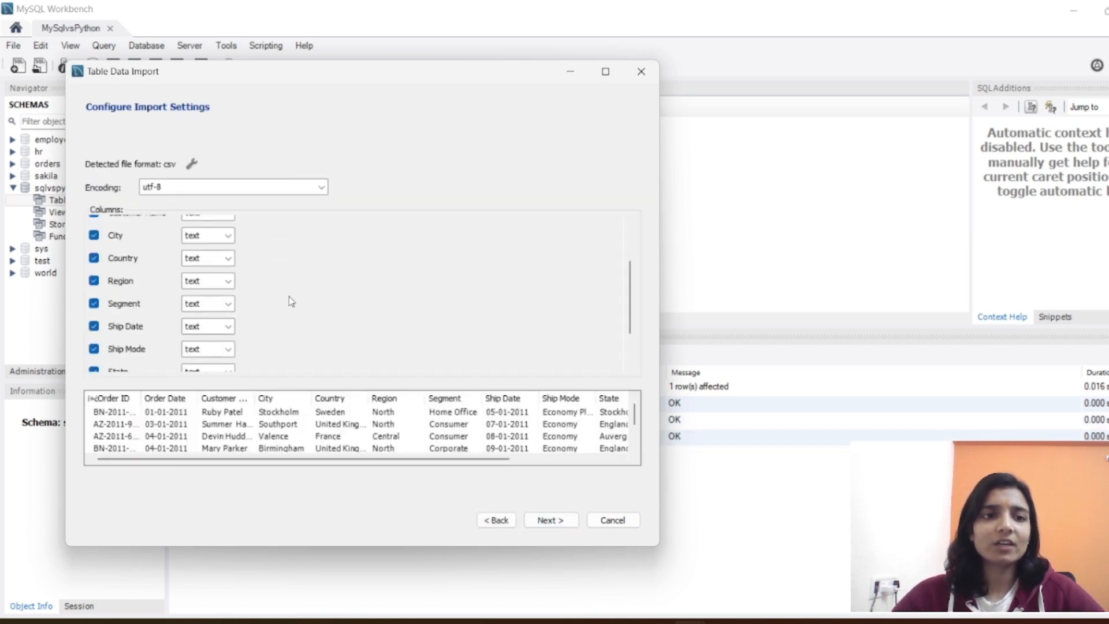
scroll(290, 301, up, 3)
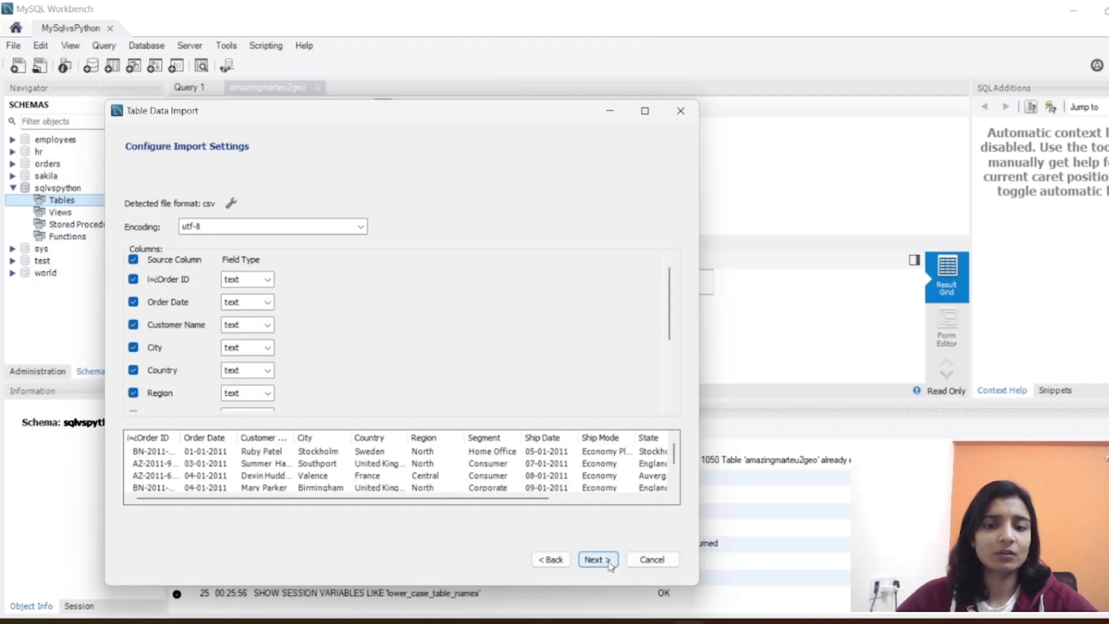
click(611, 560)
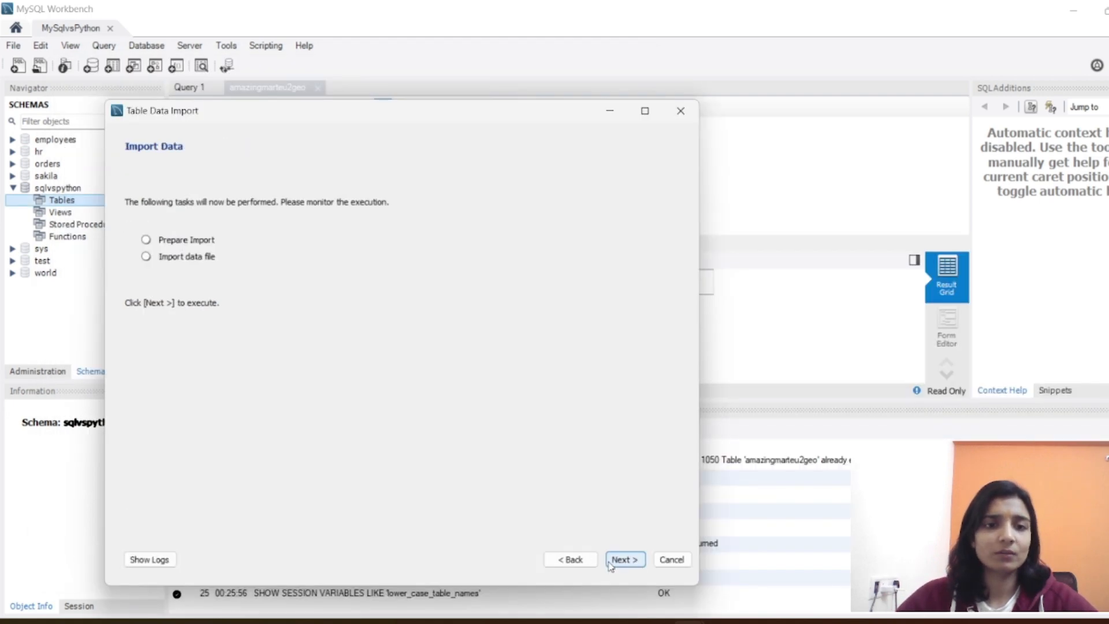
click(608, 561)
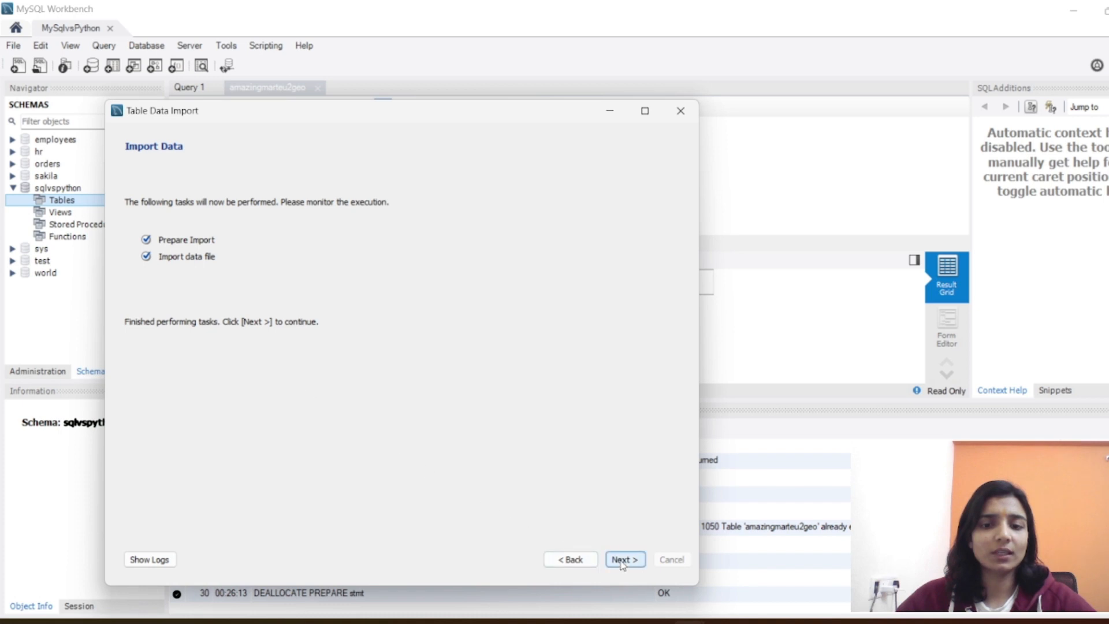
click(621, 561)
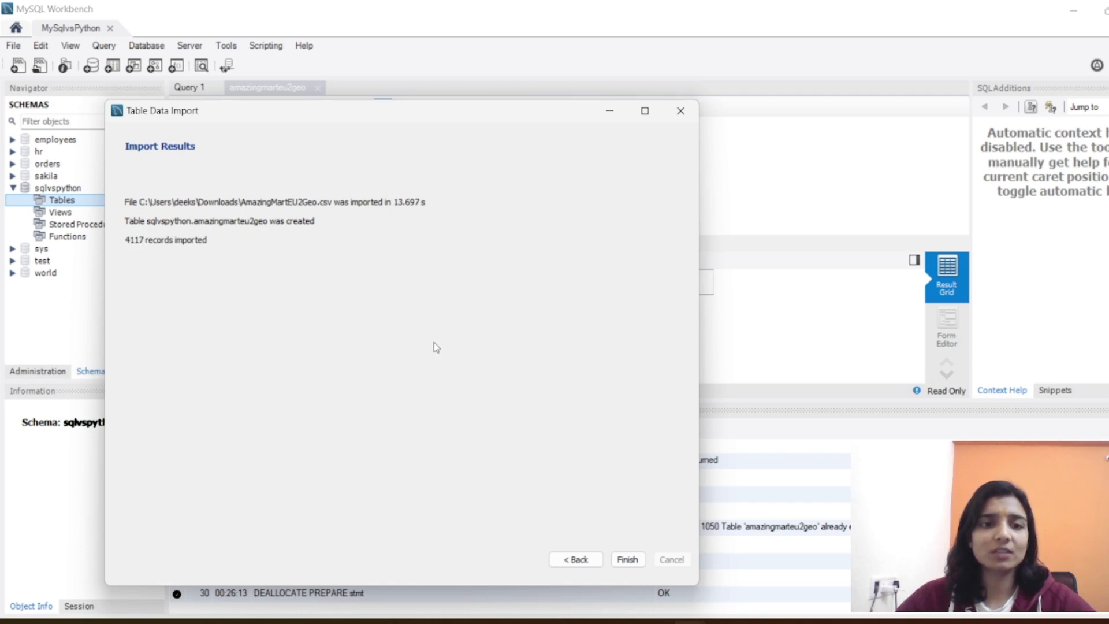
click(628, 560)
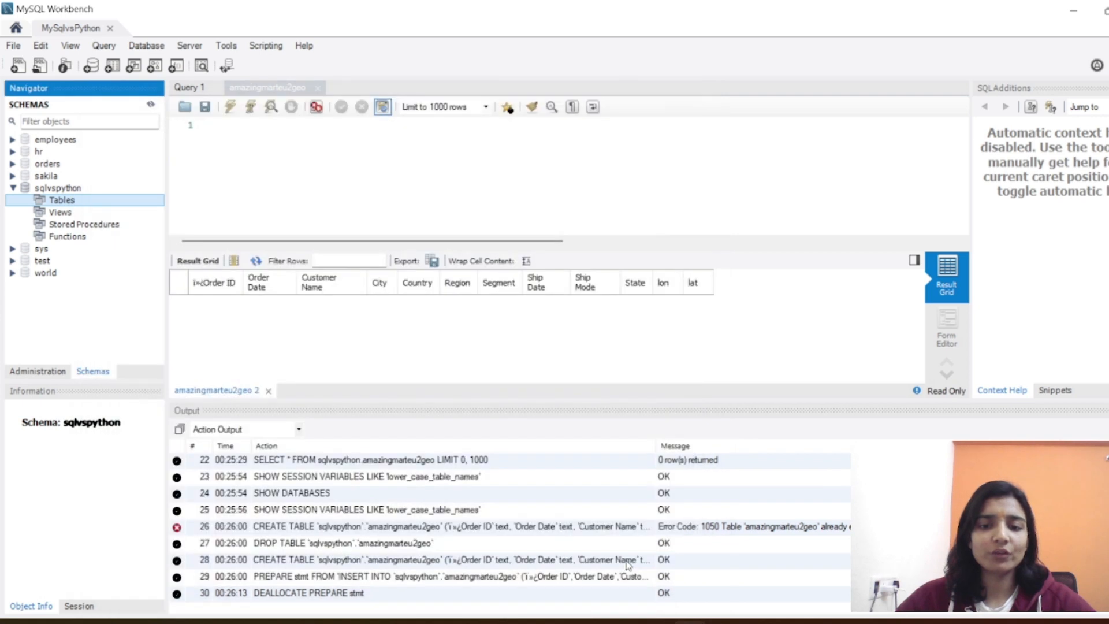
Step: Refresh the schema list and query all rows of the amazingmarteu2geo table
click(150, 106)
mouse_move(84, 215)
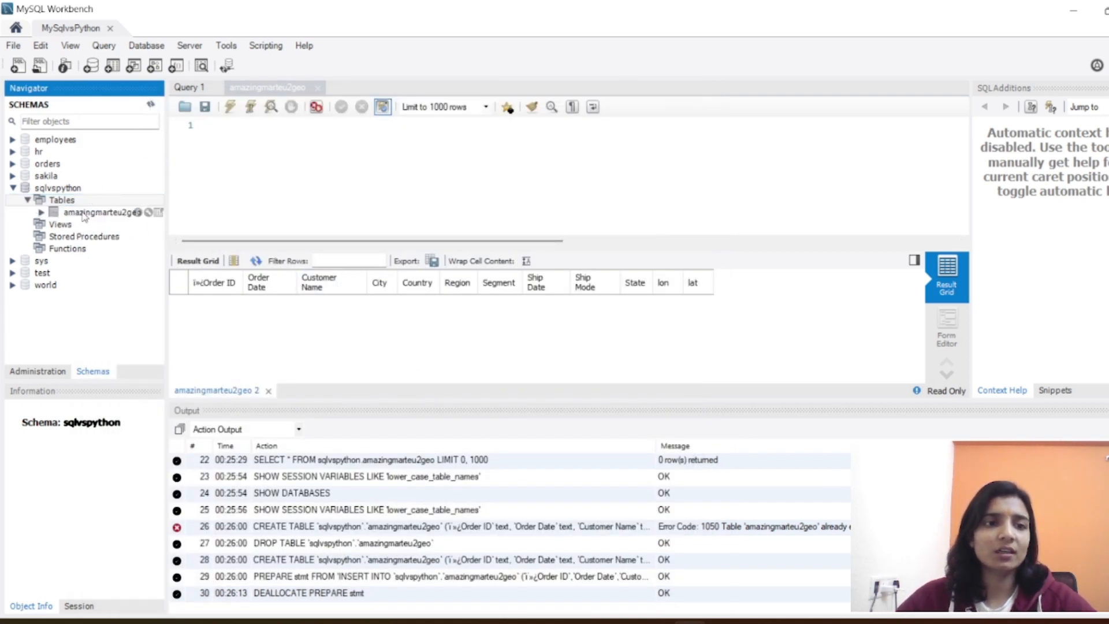
click(159, 212)
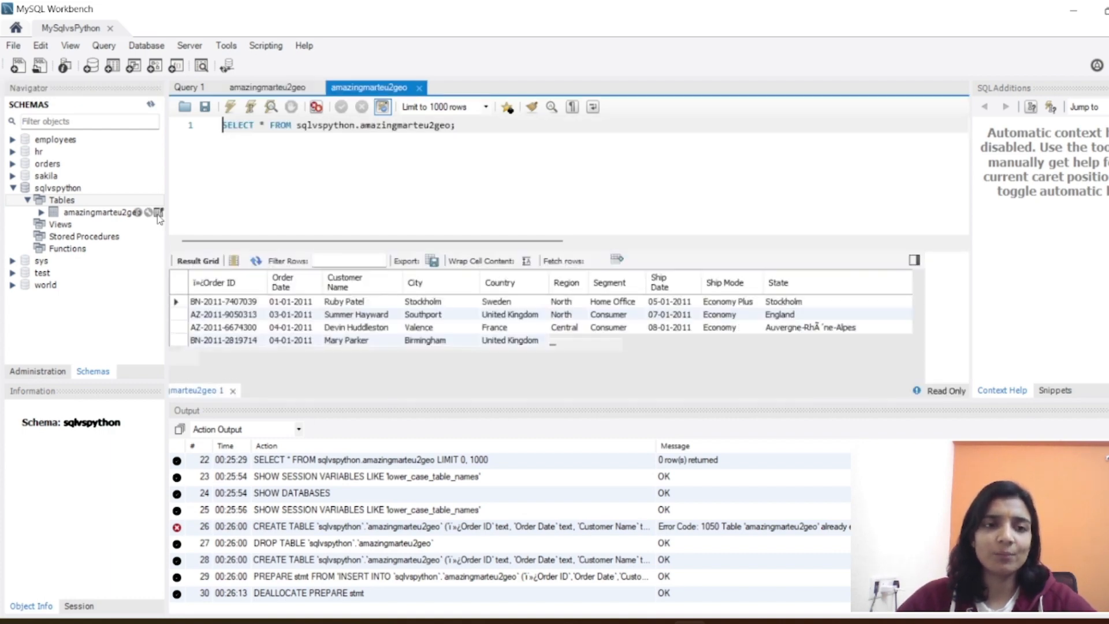
mouse_move(156, 215)
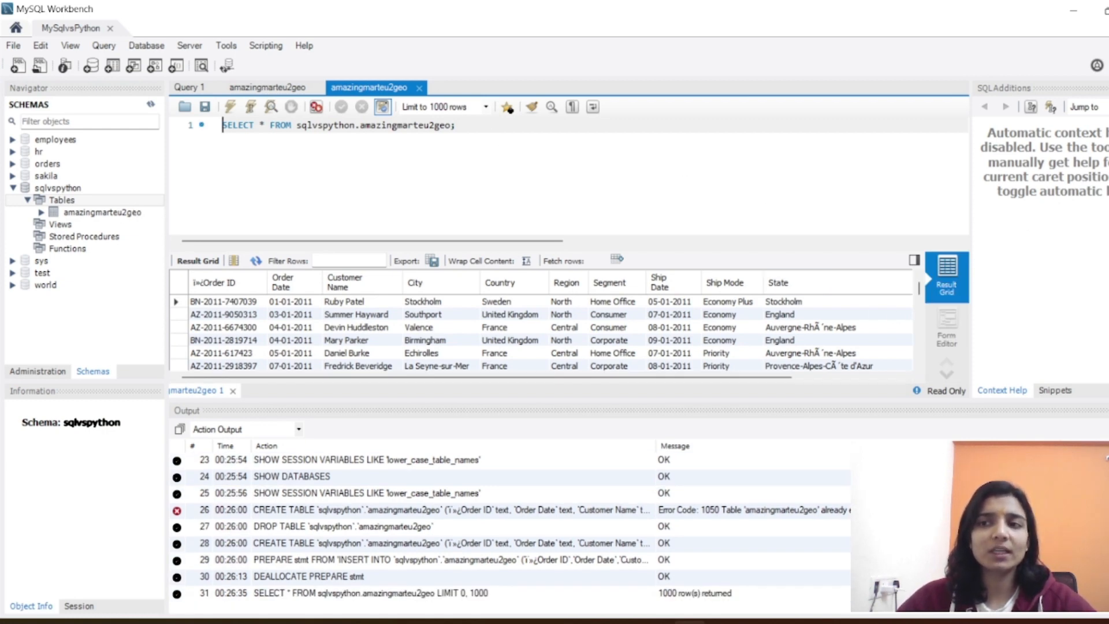
Step: Hide the output area and adjust the split between the query editor and the result grid
click(1108, 65)
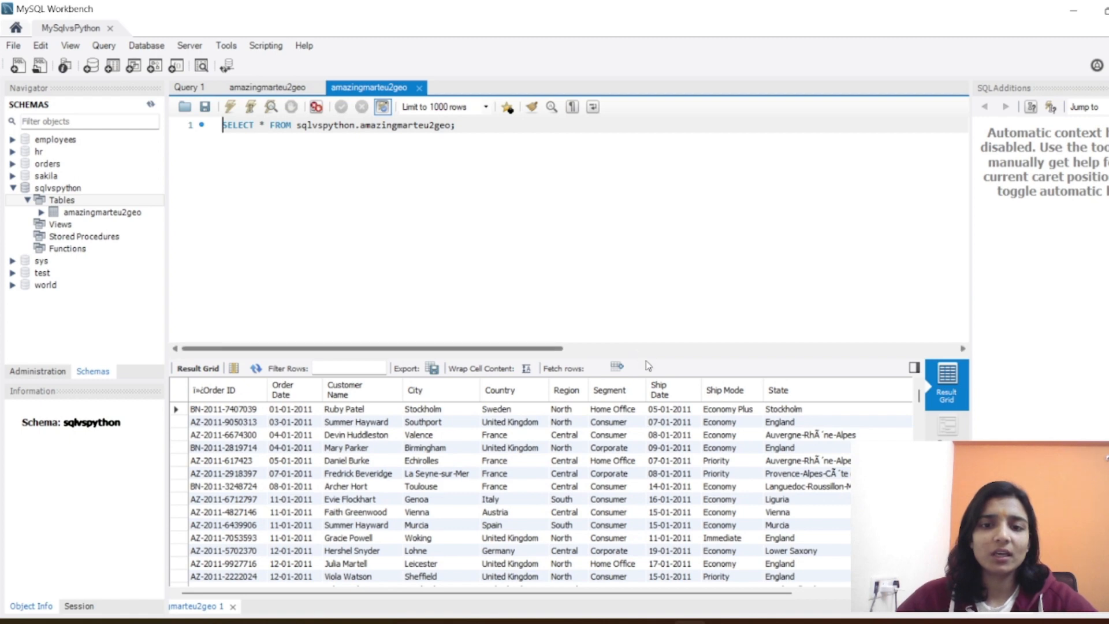
drag(649, 356, 681, 226)
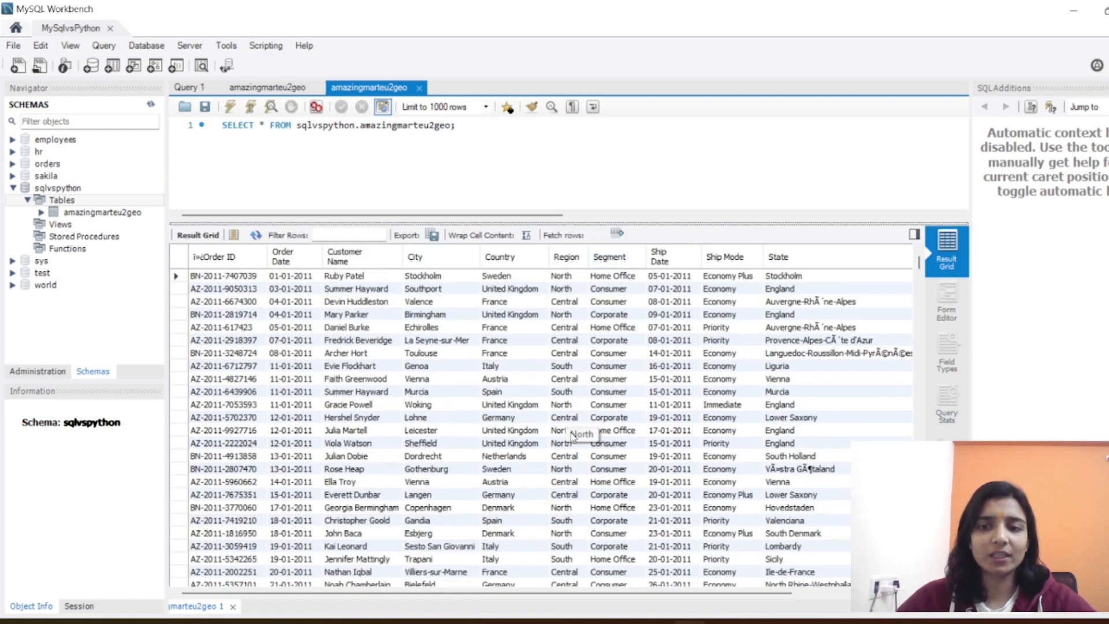
drag(589, 223, 584, 320)
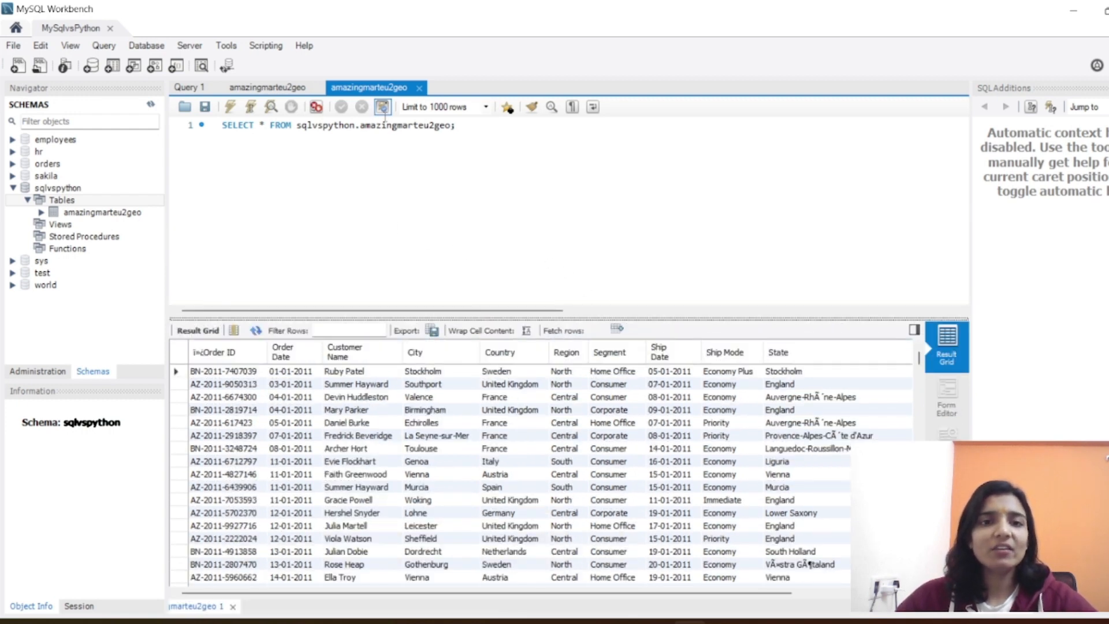
Step: Begin an alter table statement for amazingmarteu2geo on a new line below the SELECT query
double_click(385, 126)
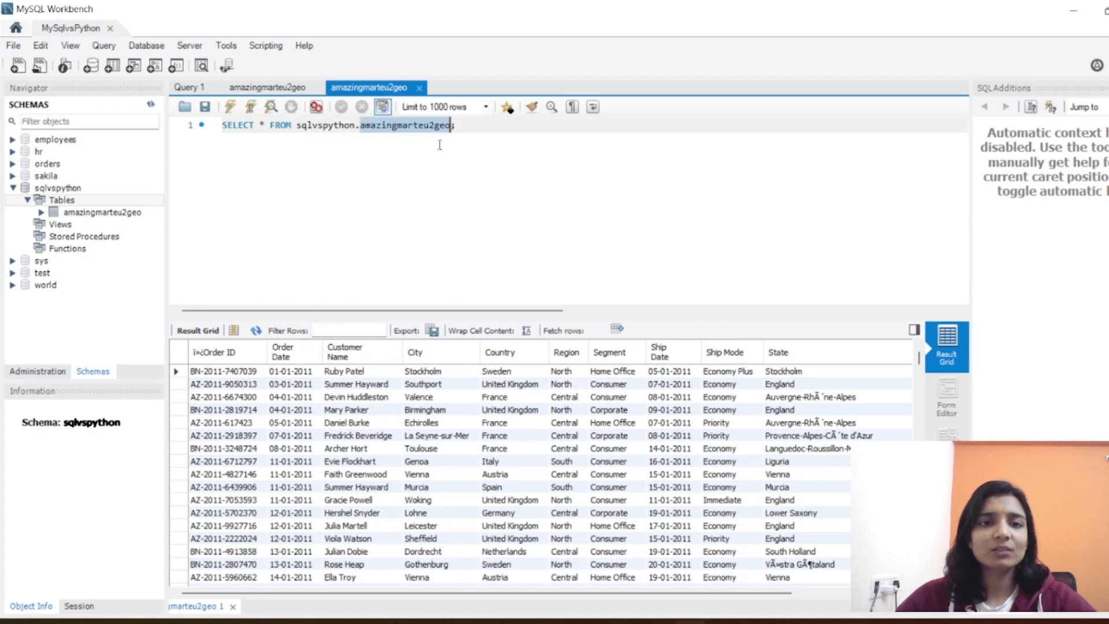
click(474, 126)
key(Return)
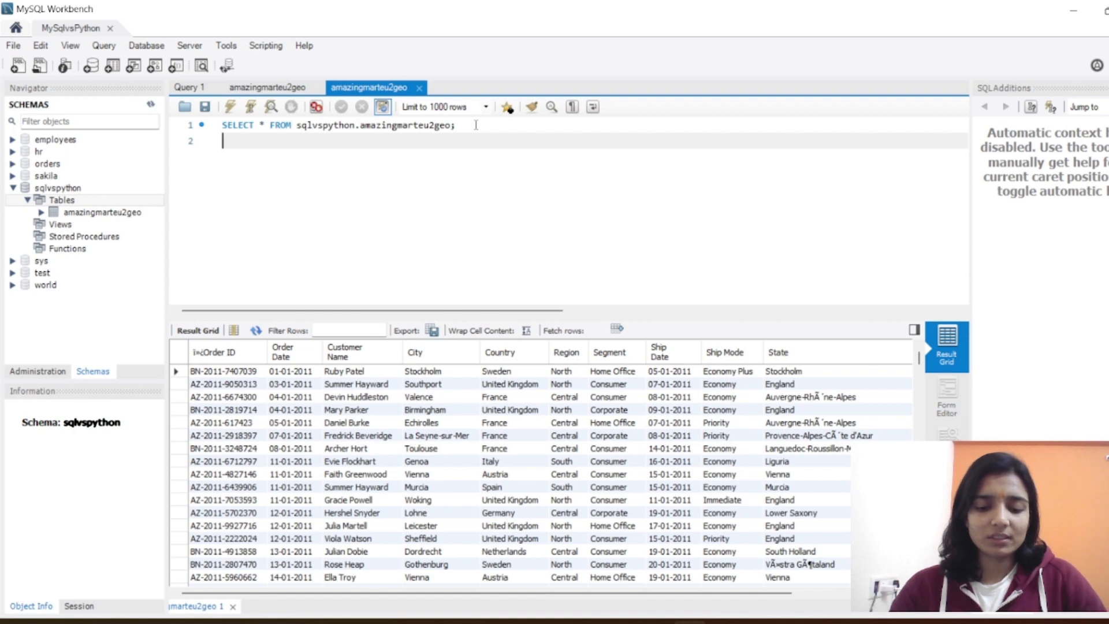
text(al)
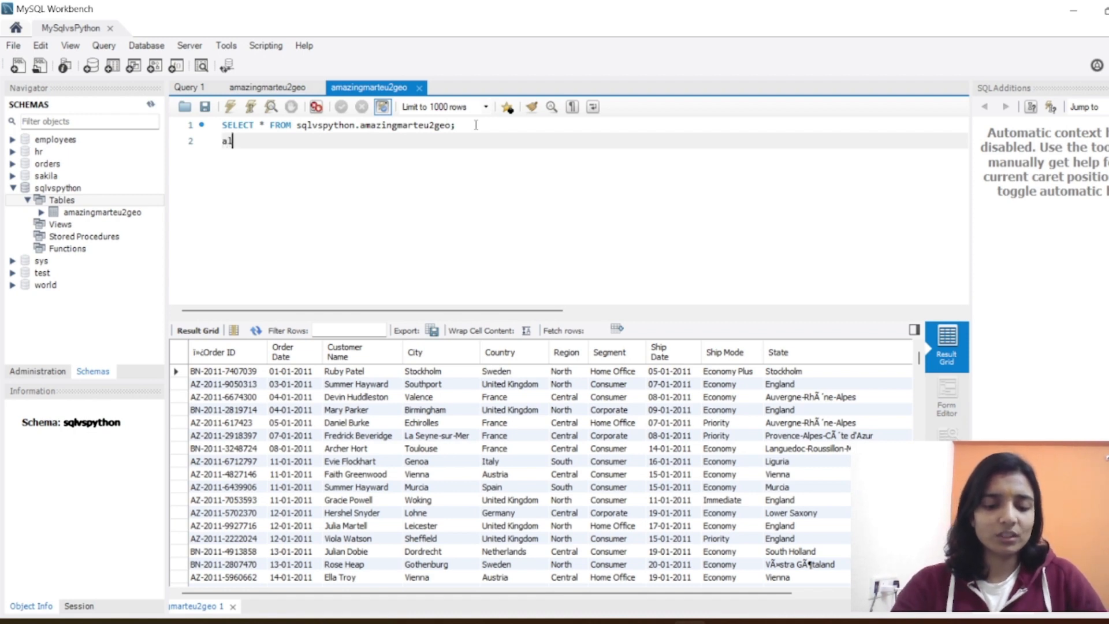
text(ter table)
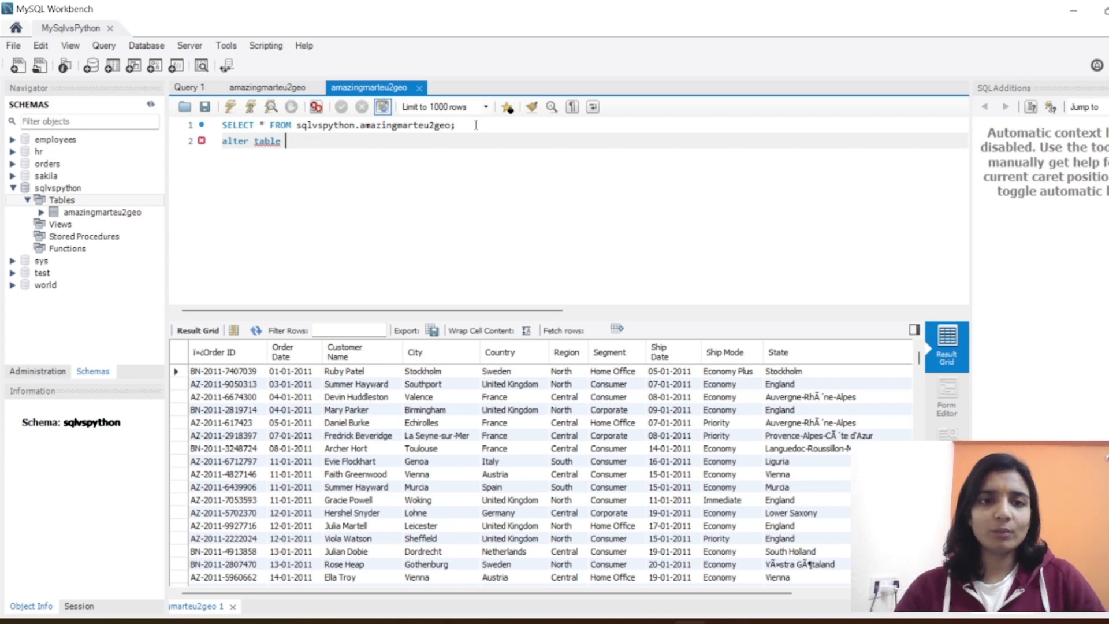
double_click(392, 126)
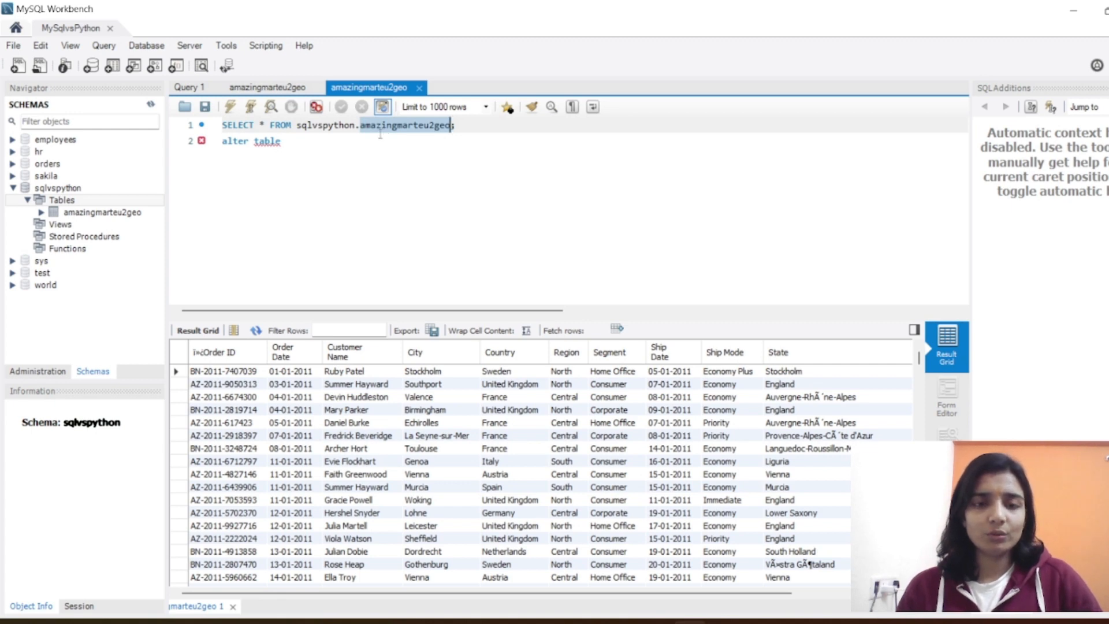
key(ctrl+c)
click(364, 145)
key(ctrl+v)
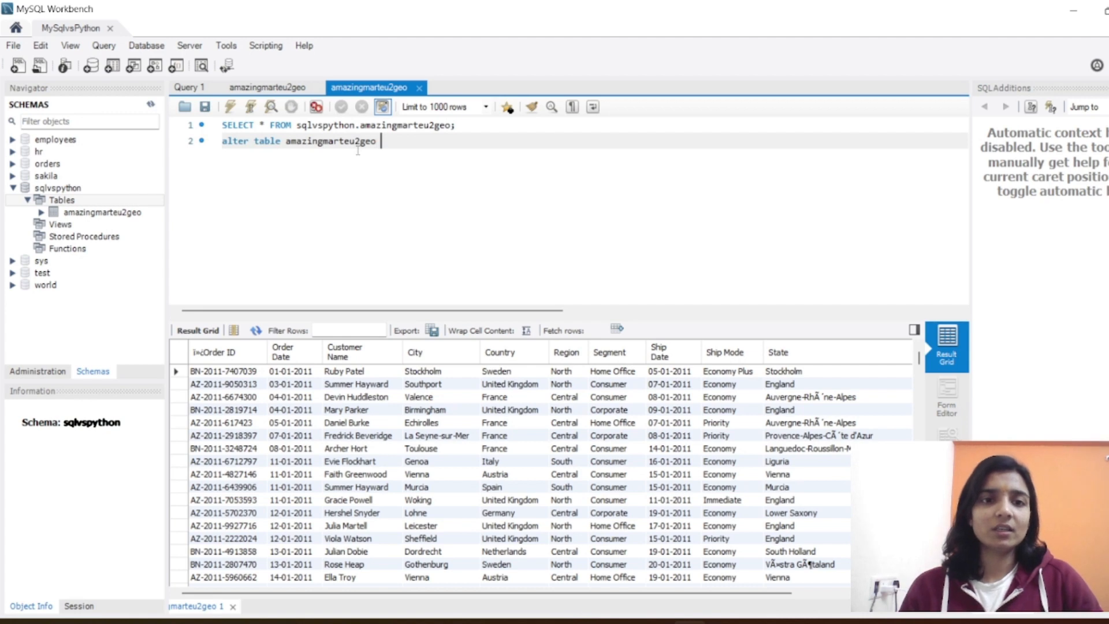
Step: Complete the statement with rename amazingmart and try to run it
text(renam)
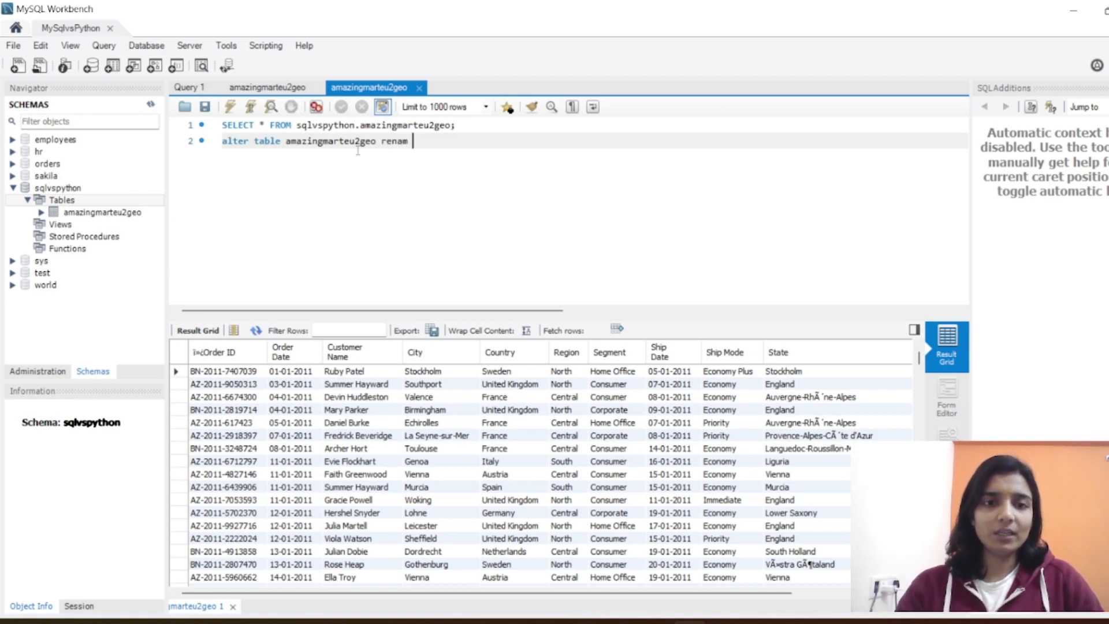
text(e am)
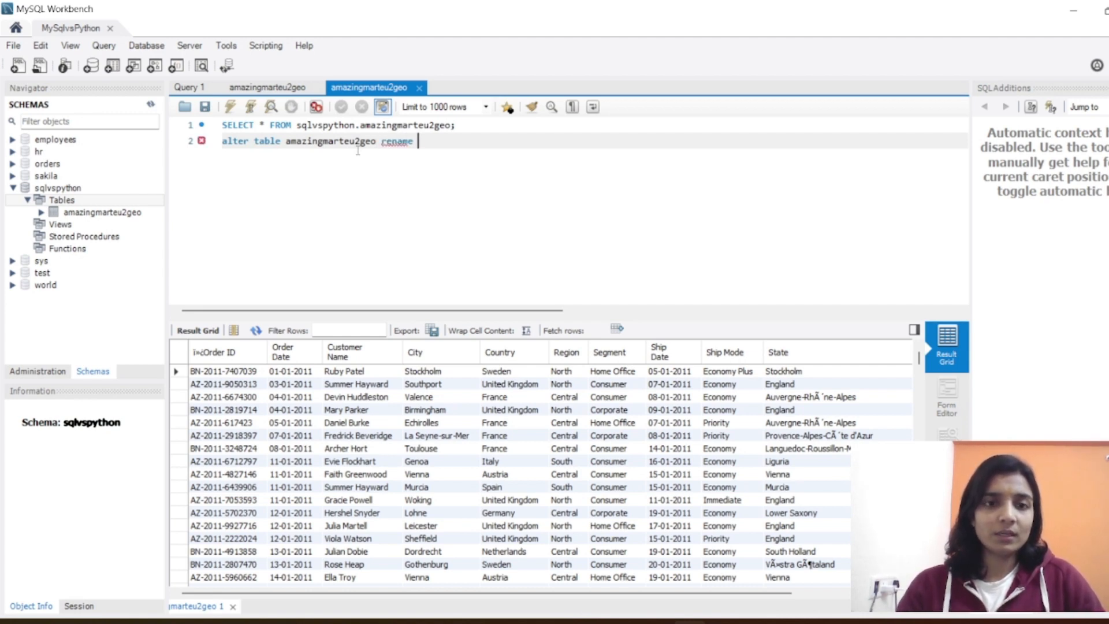
text(azing)
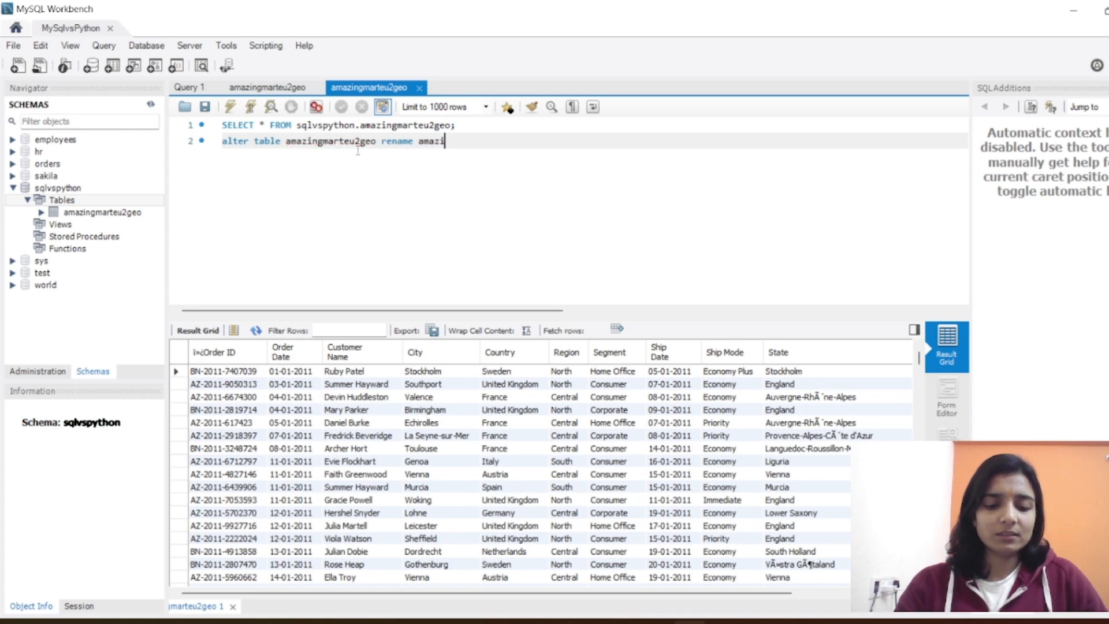
text(mart;)
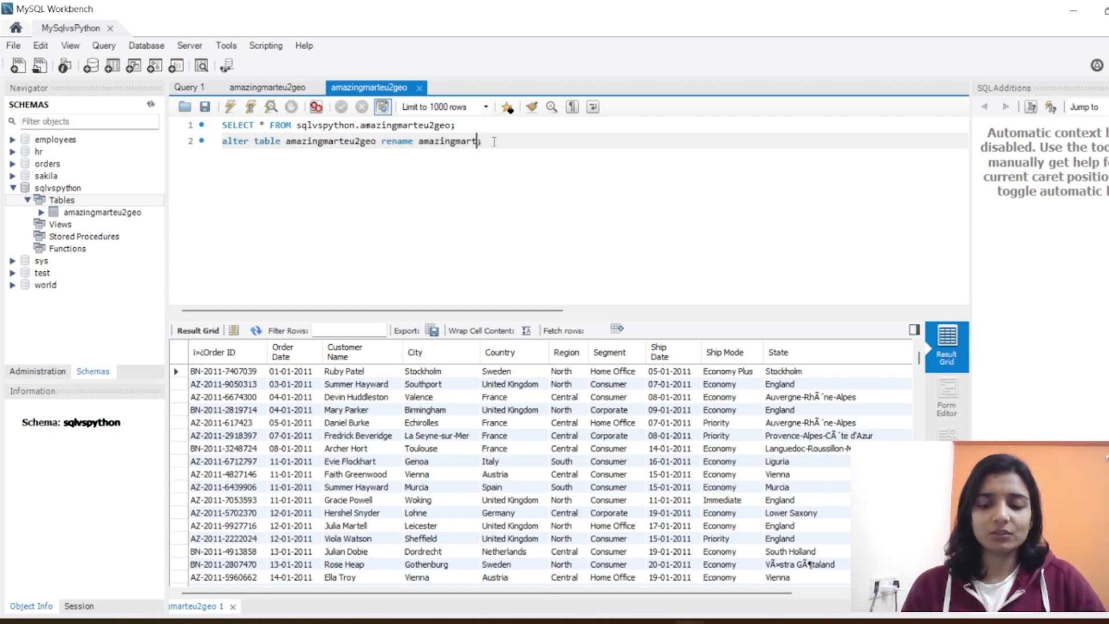
key(ctrl+Return)
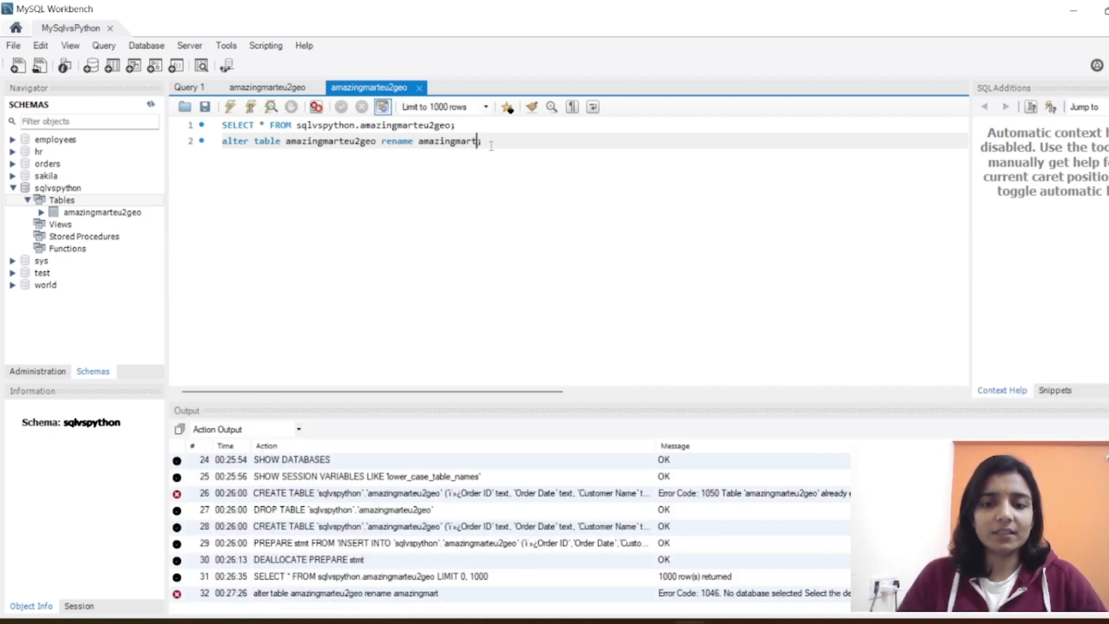
Step: Qualify amazingmarteu2geo with the sqlvspython schema in the alter table statement and try running it again
click(453, 125)
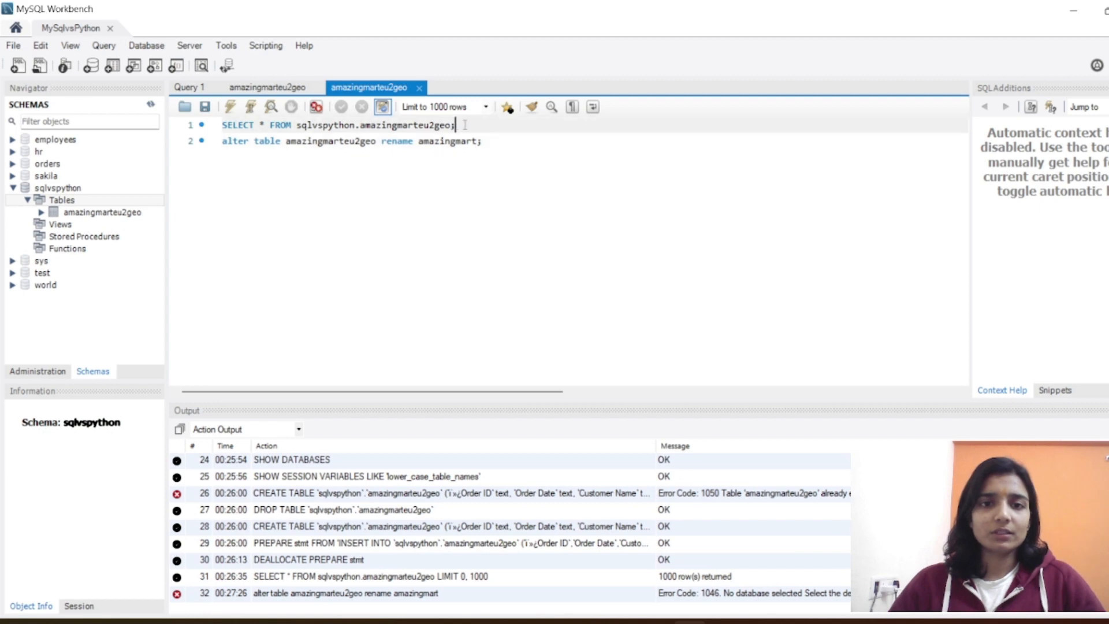
double_click(326, 126)
key(ctrl+c)
click(286, 141)
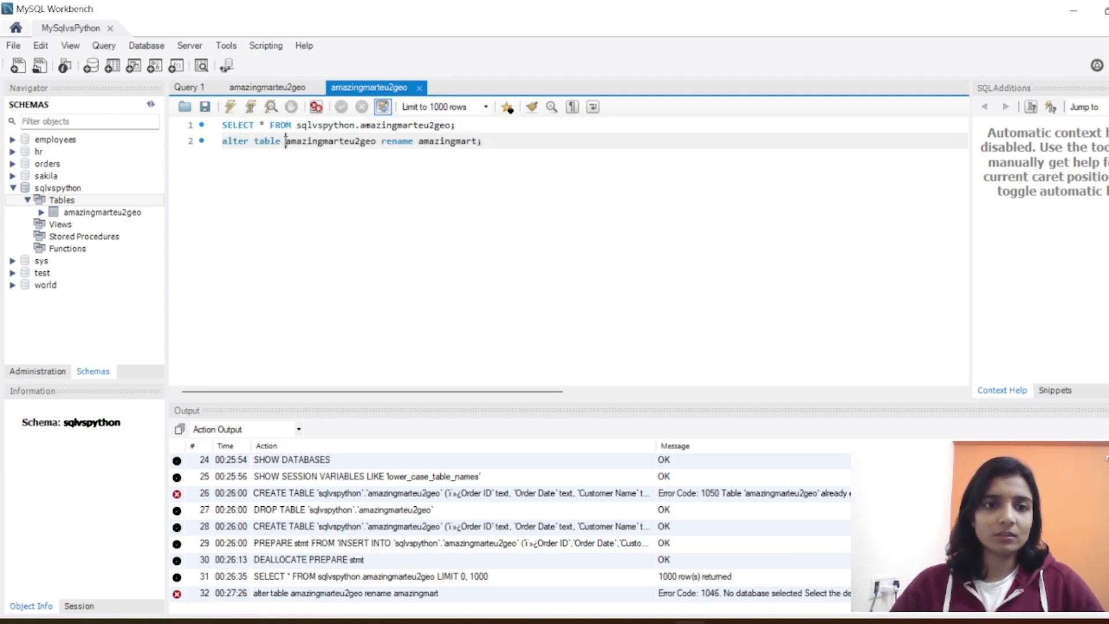
key(ctrl+v)
text(.)
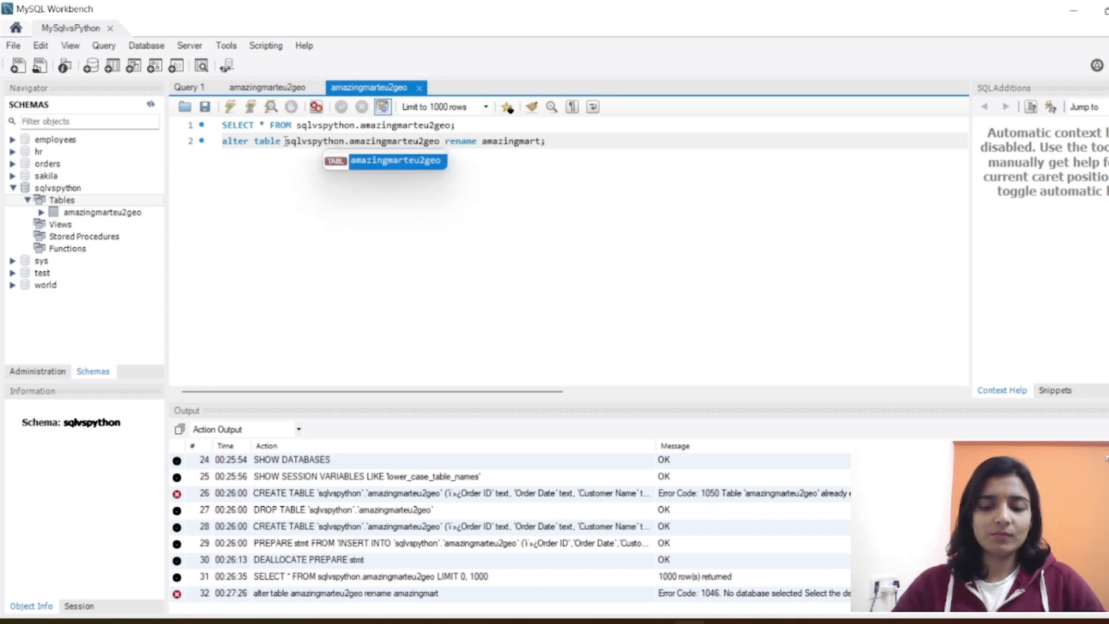
key(ctrl+Return)
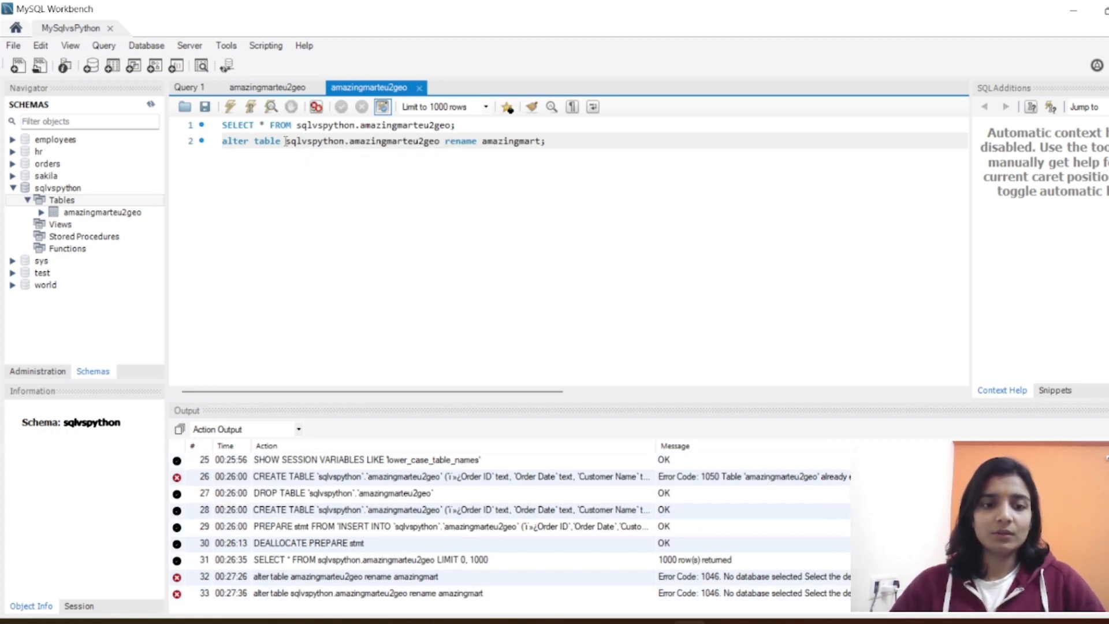
Step: Insert the statement use sqlvspython; above the alter table line and execute it
double_click(318, 142)
key(ctrl+c)
click(462, 123)
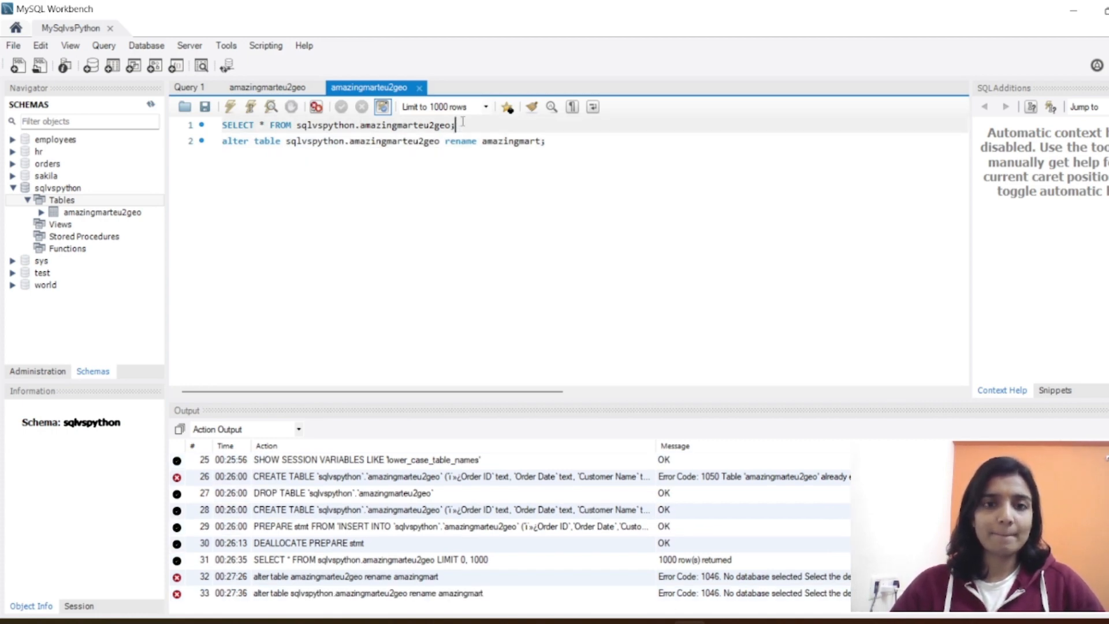
key(Return)
text(use)
key(ctrl+v)
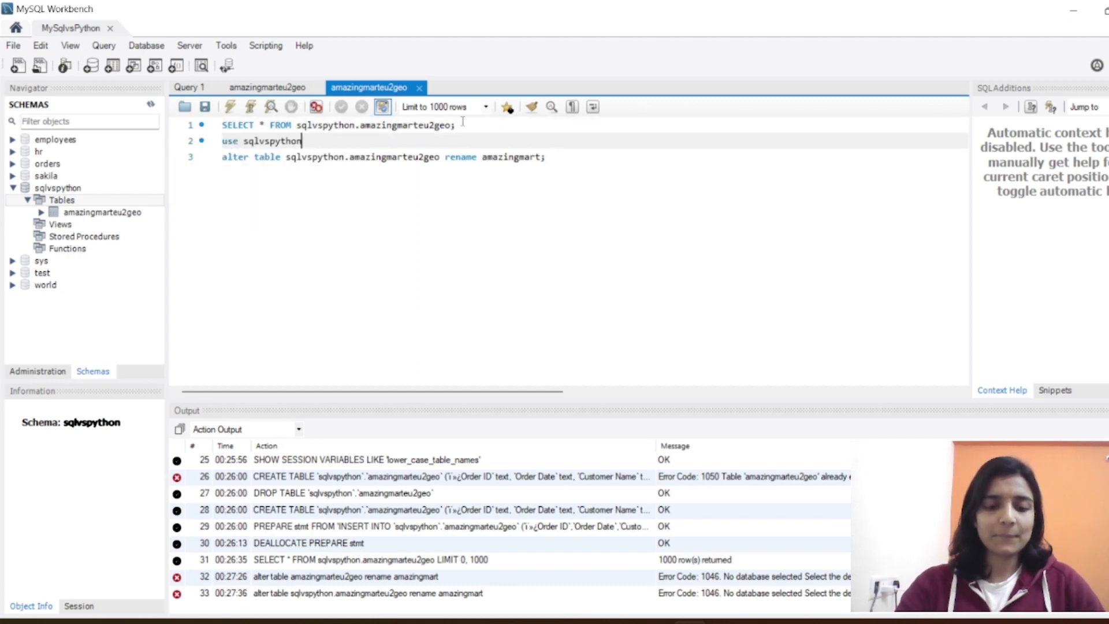
text(;)
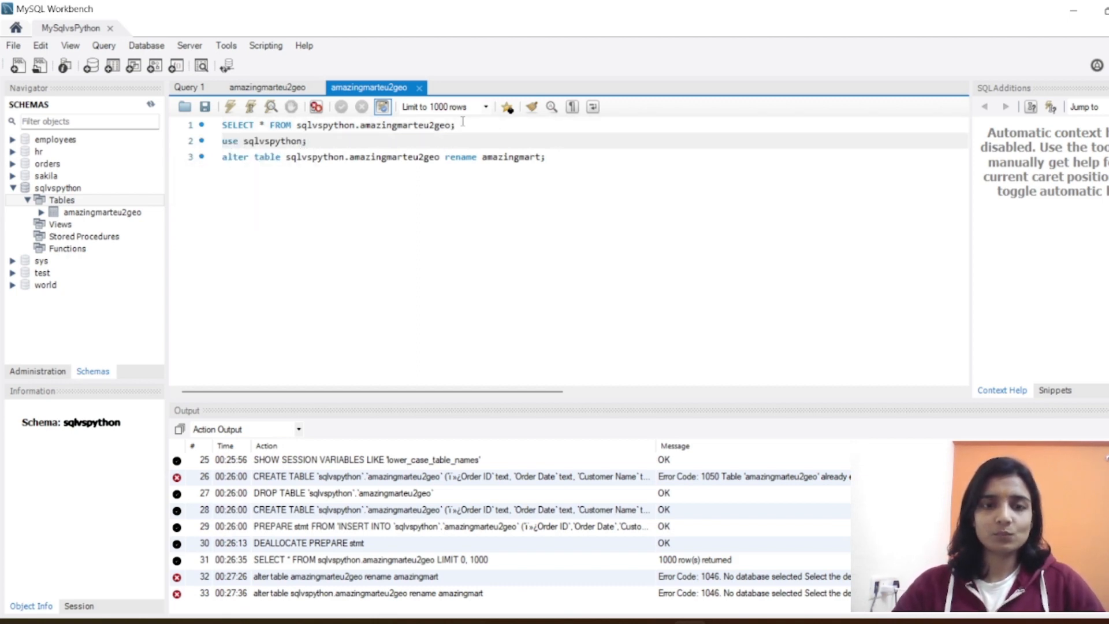
key(ctrl+Return)
Step: Execute the alter table statement to rename the table to amazingmart and refresh the schema list
click(410, 156)
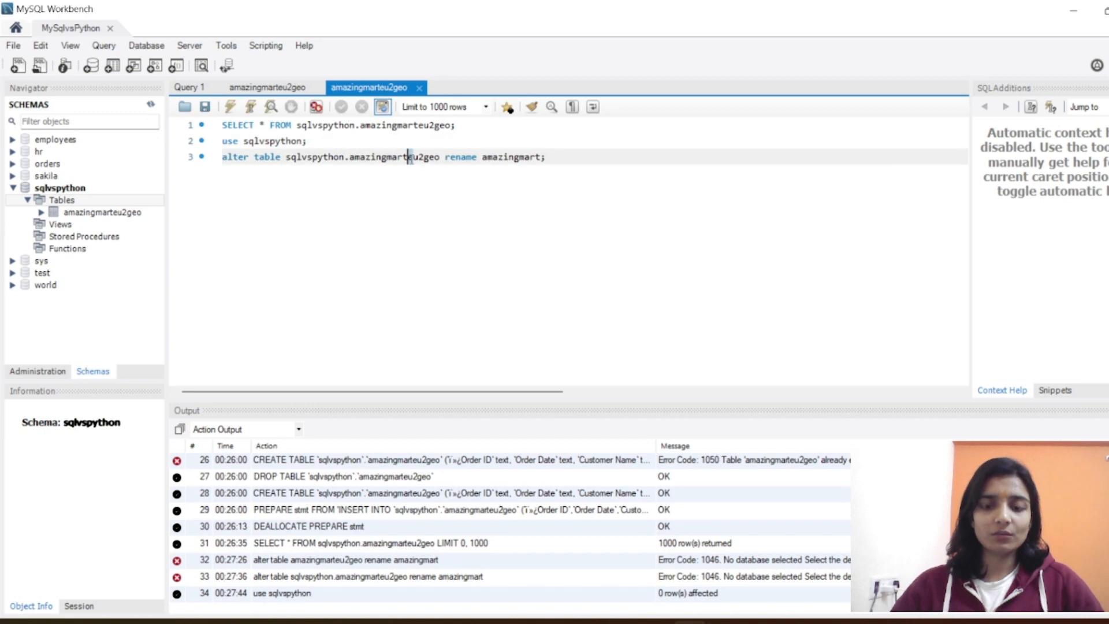
key(ctrl+Return)
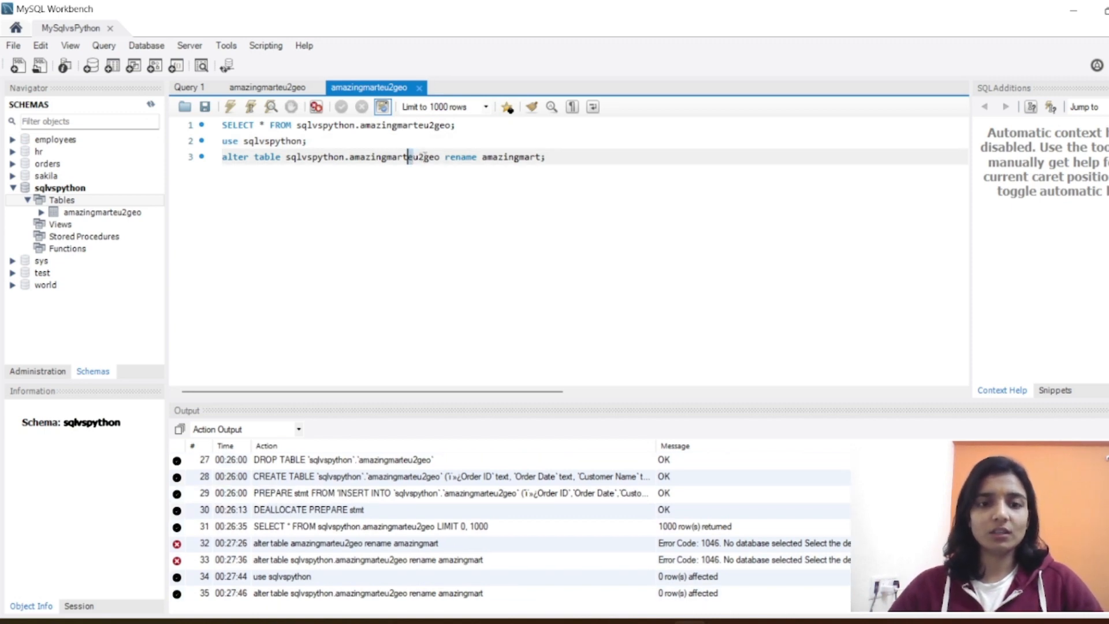
click(151, 104)
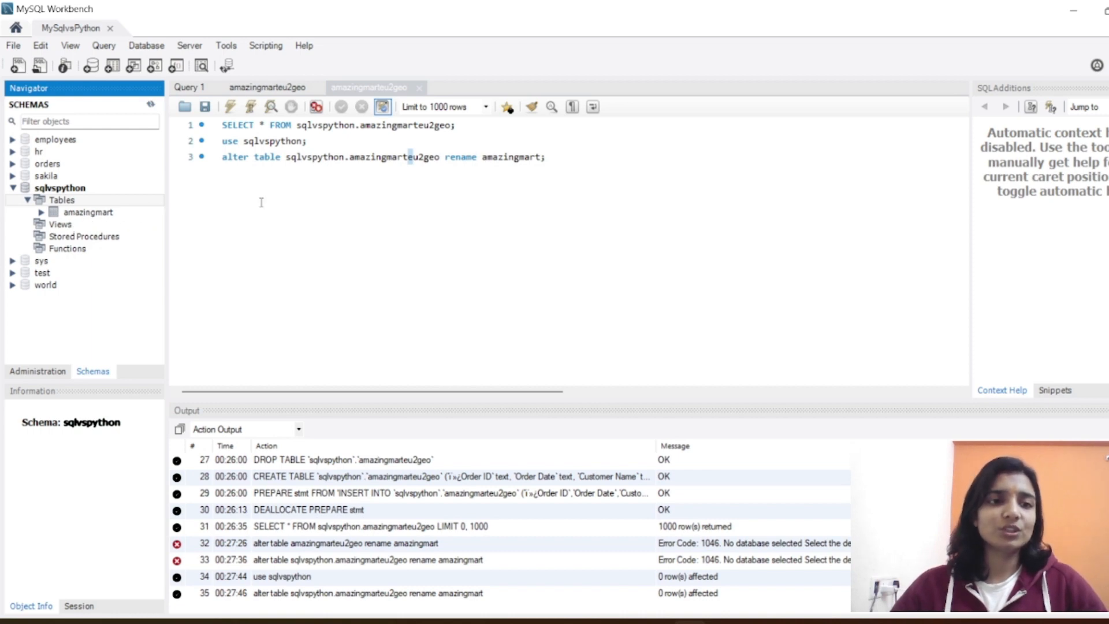
Step: Add the statement desc amazingmart; below the alter table line and run it
click(561, 159)
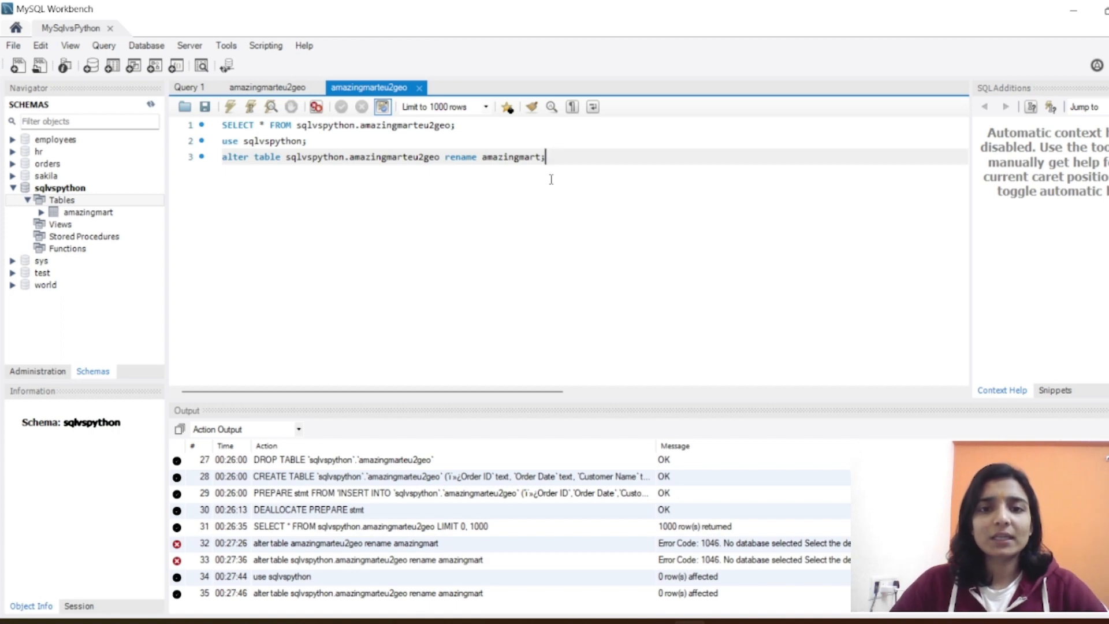
key(Return)
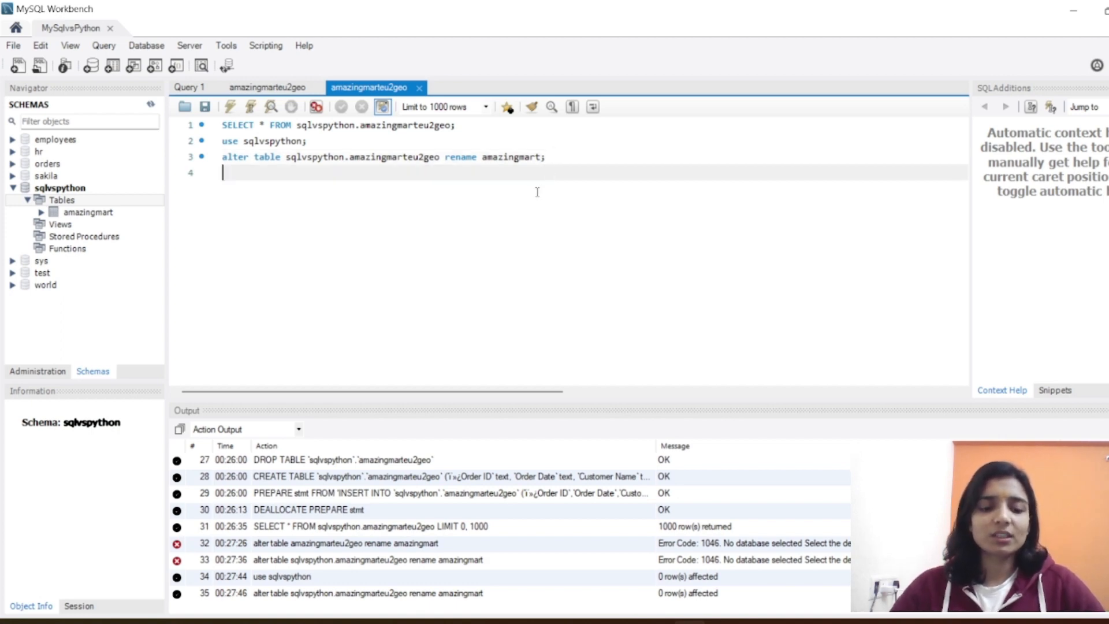
text(desc)
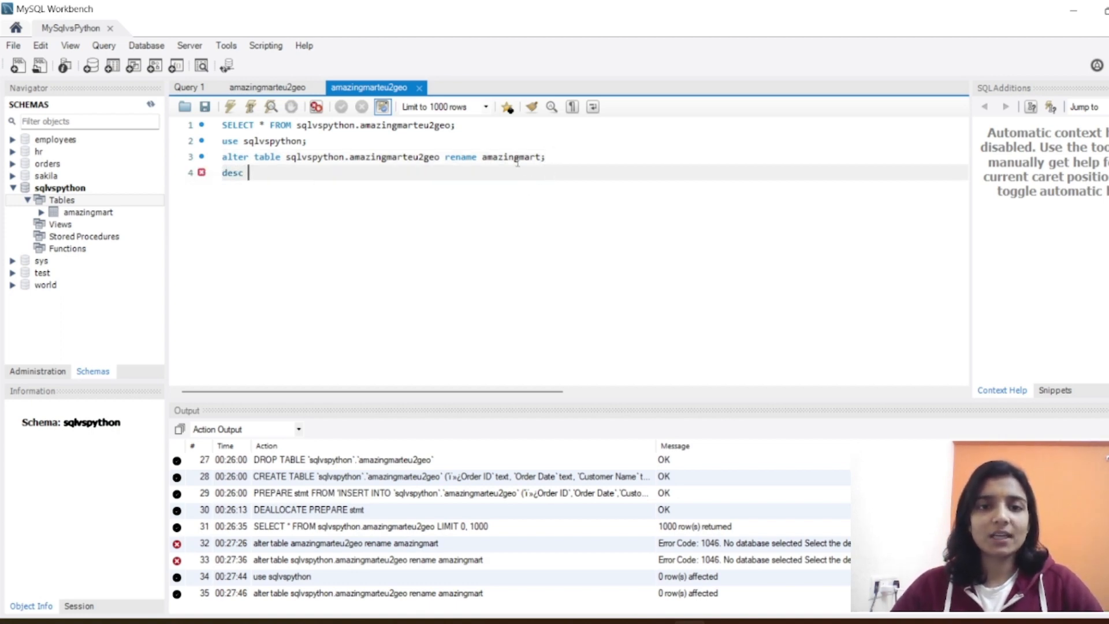
double_click(511, 156)
key(ctrl+c)
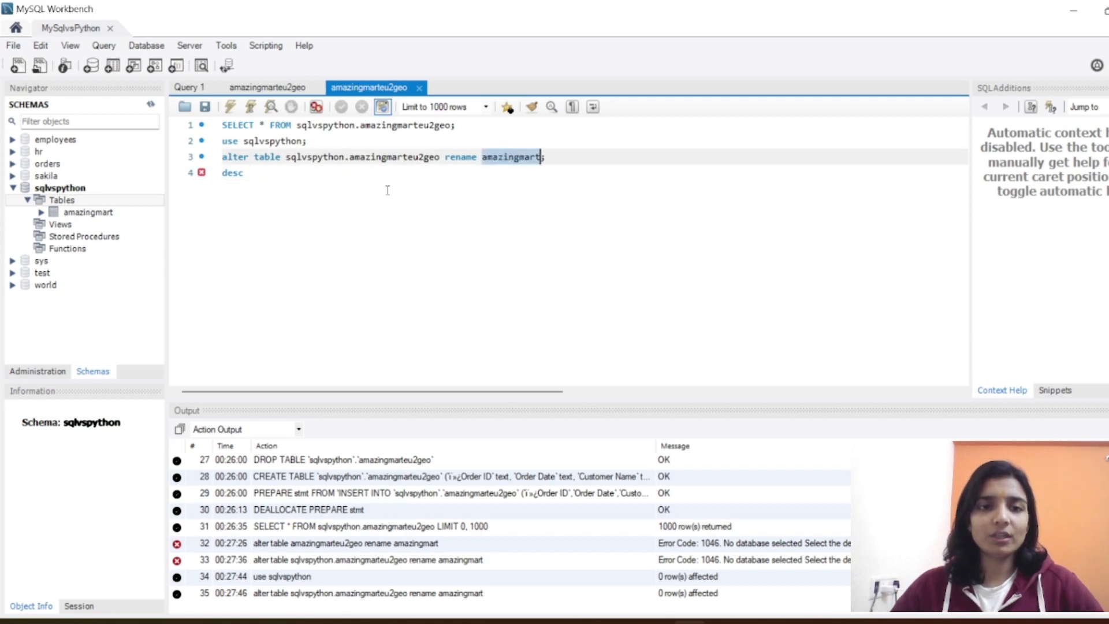
click(382, 173)
key(ctrl+v)
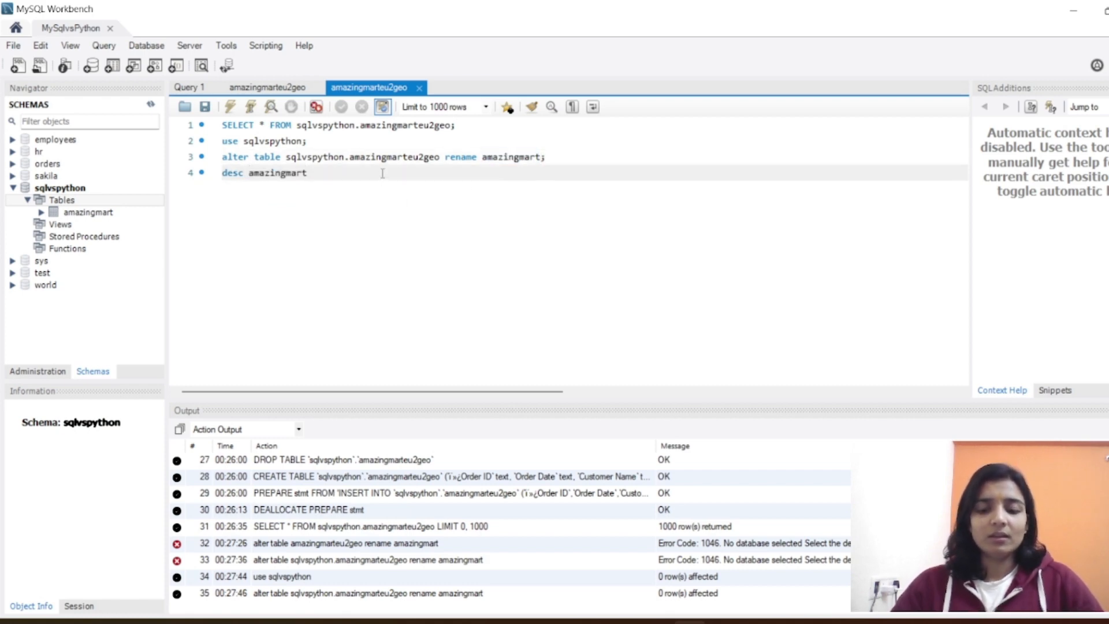
text(;)
key(ctrl+Return)
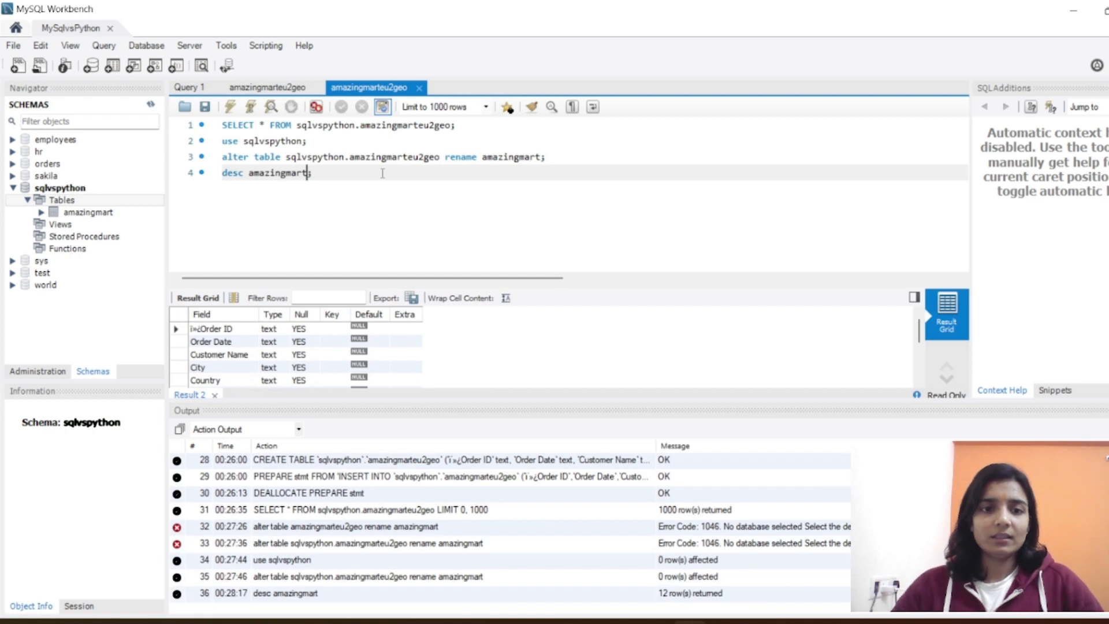
Step: Hide the output area to enlarge the result grid and check the data types of the Order Date and Ship Mode fields
click(1108, 65)
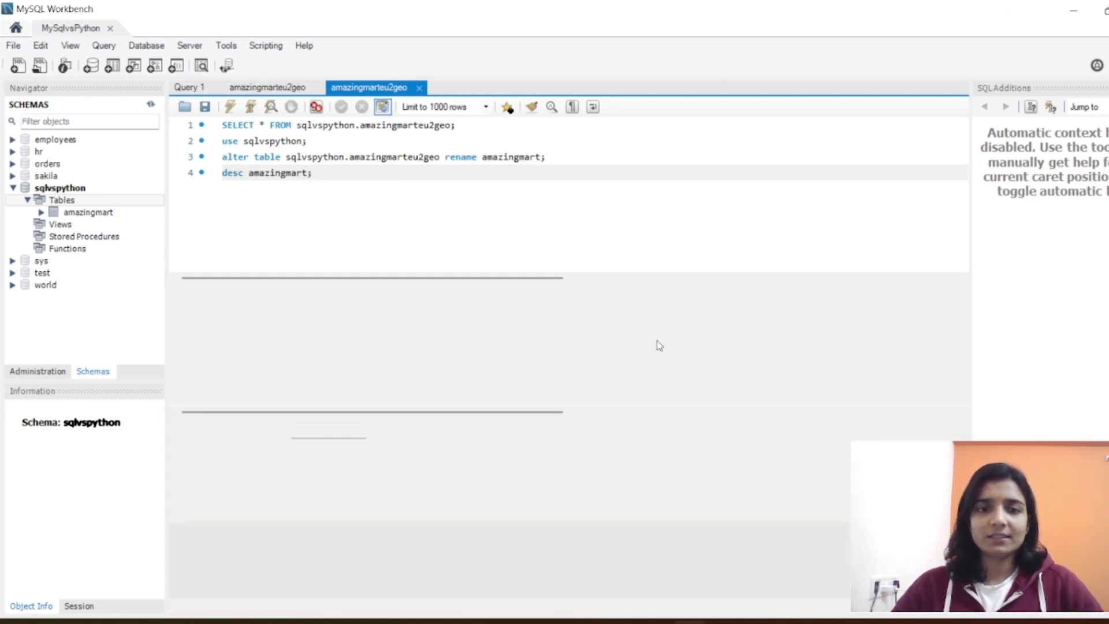
drag(590, 421, 572, 239)
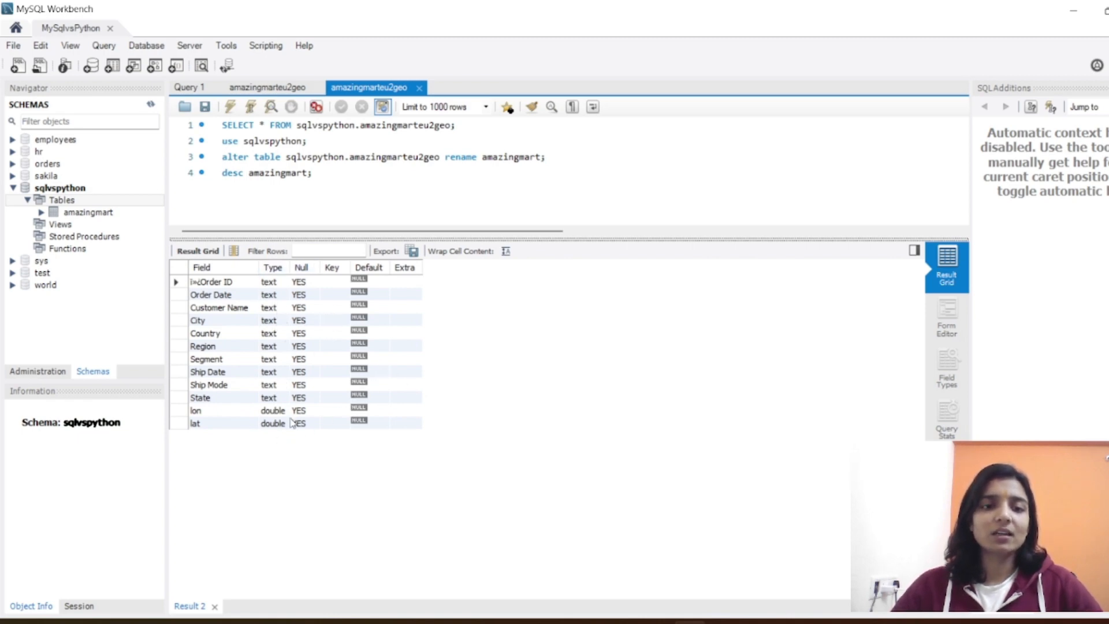
click(221, 298)
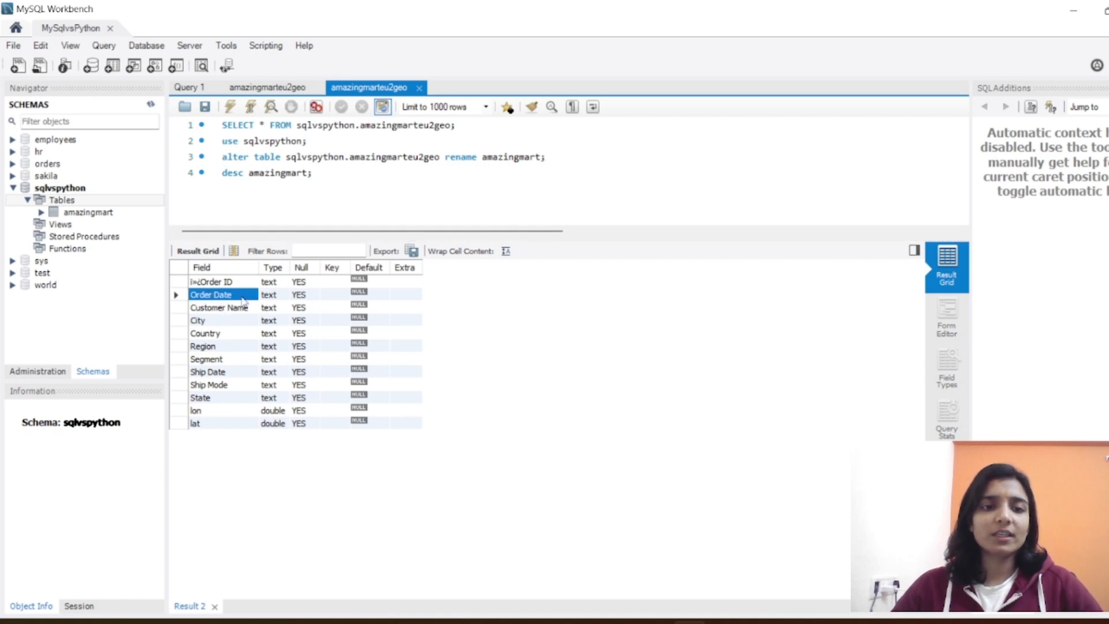
click(268, 296)
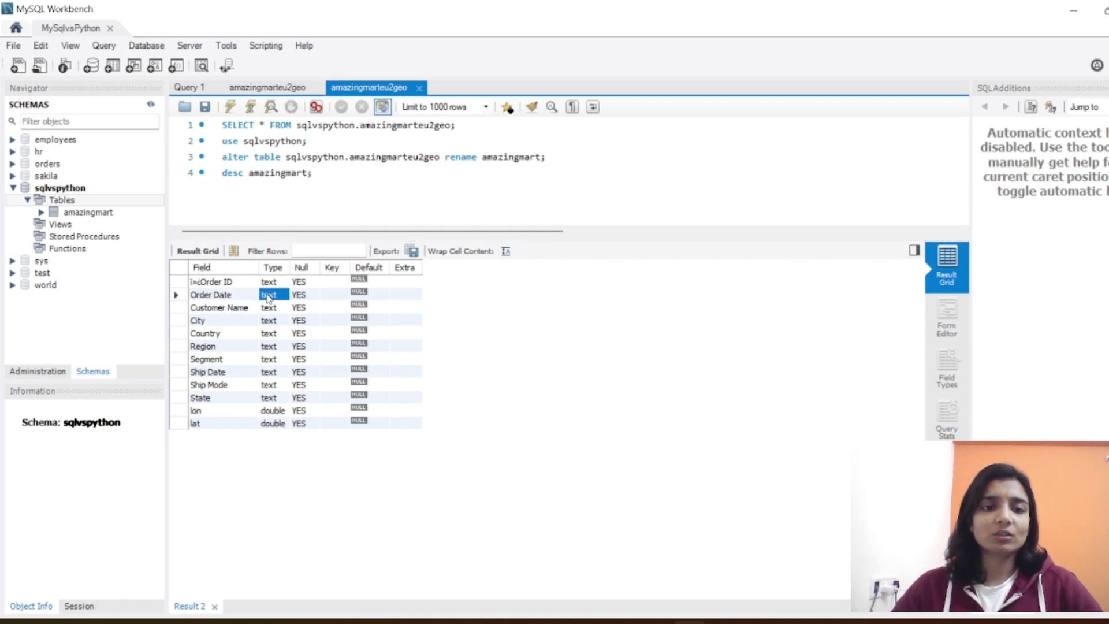
click(214, 385)
click(269, 385)
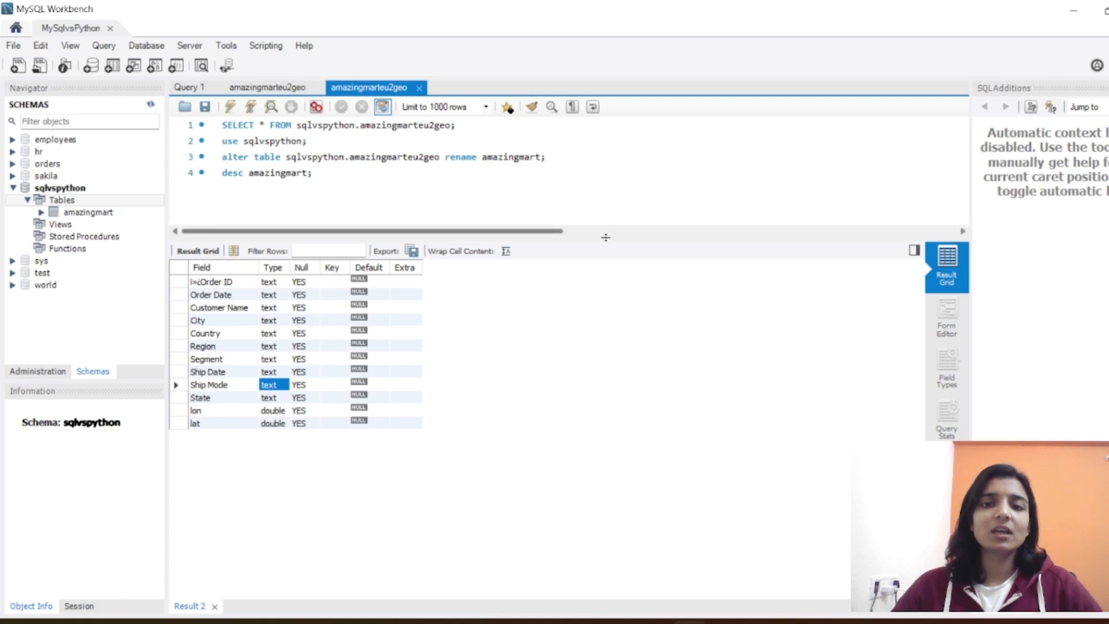
drag(605, 237, 618, 302)
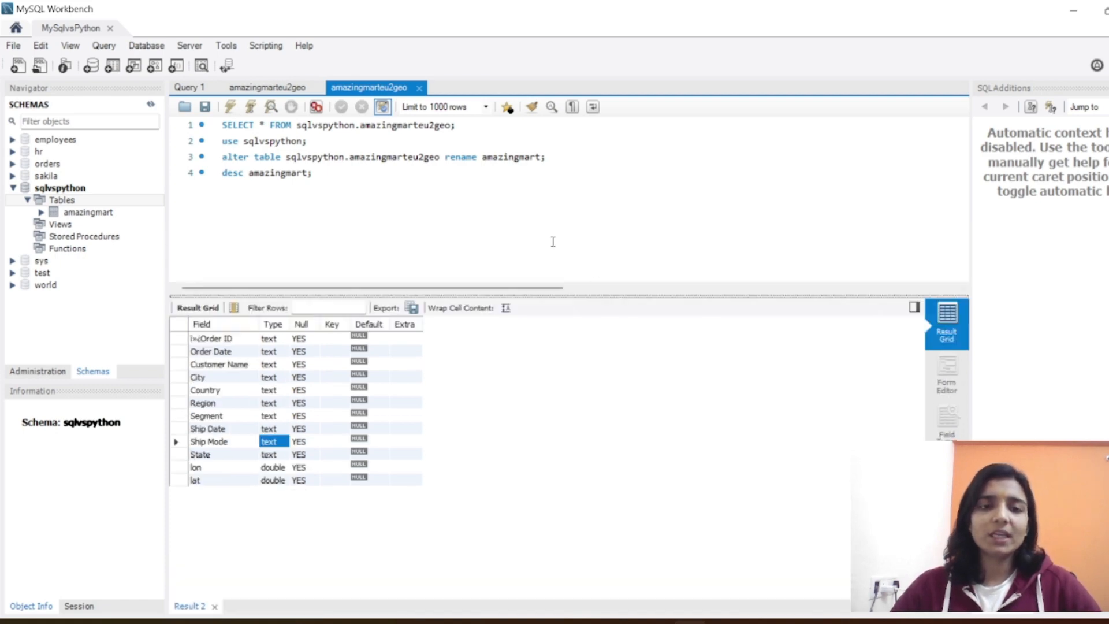